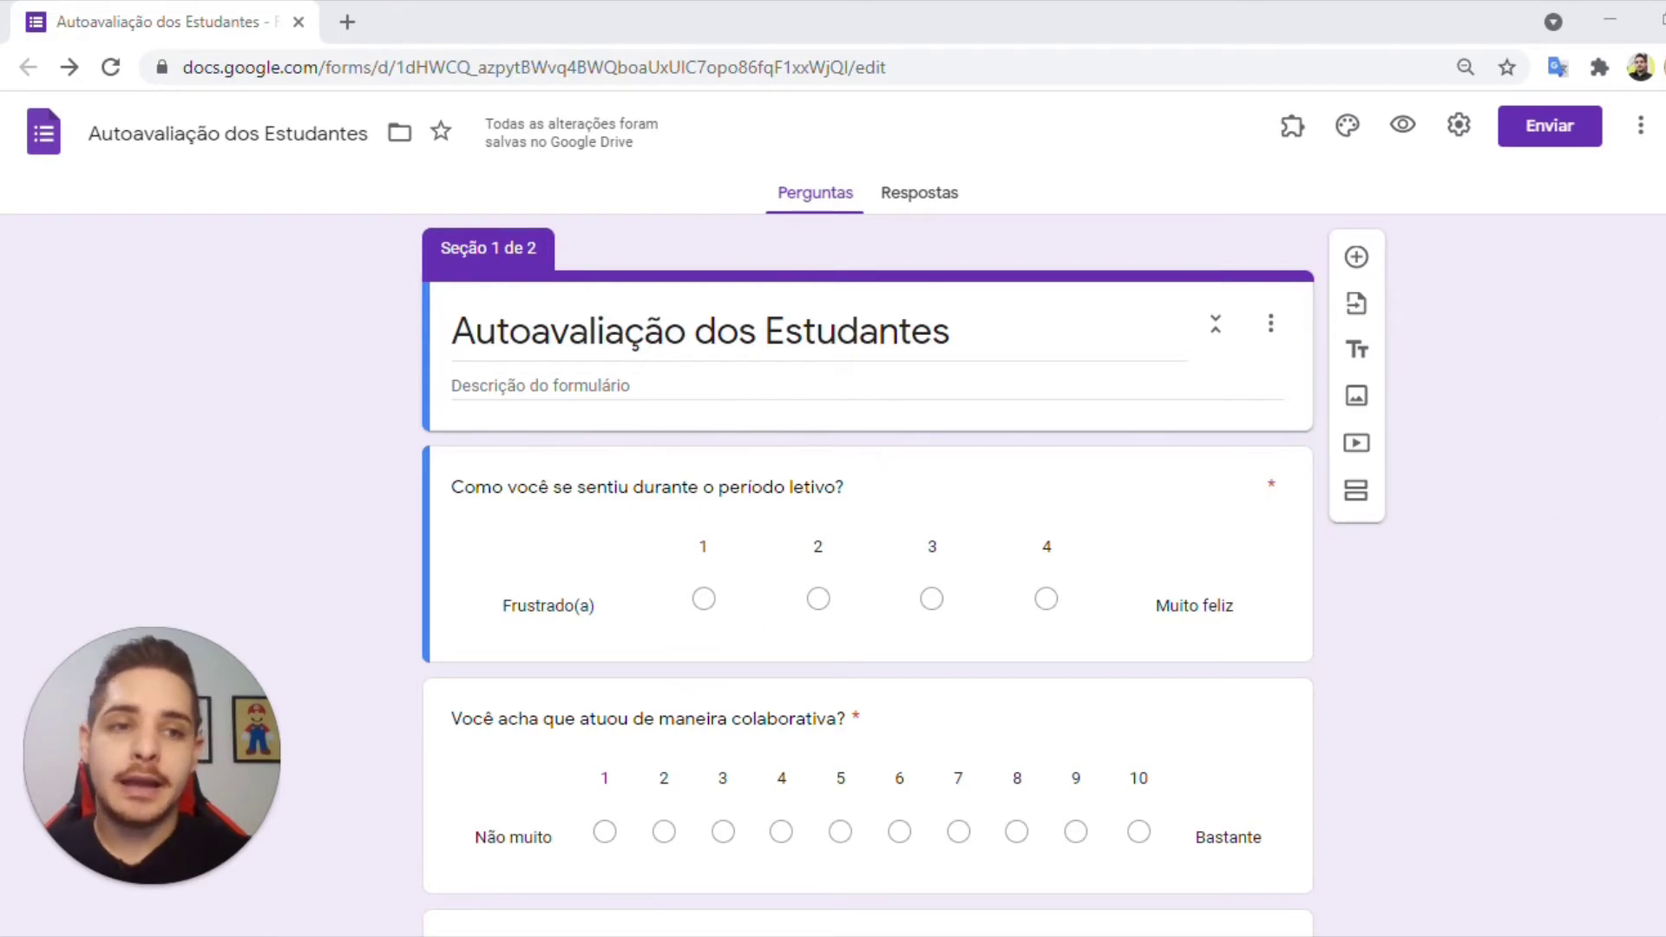
- Examine the questions in the first section of the student self-assessment form, down to the group evaluation grid
key("alt+Tab")
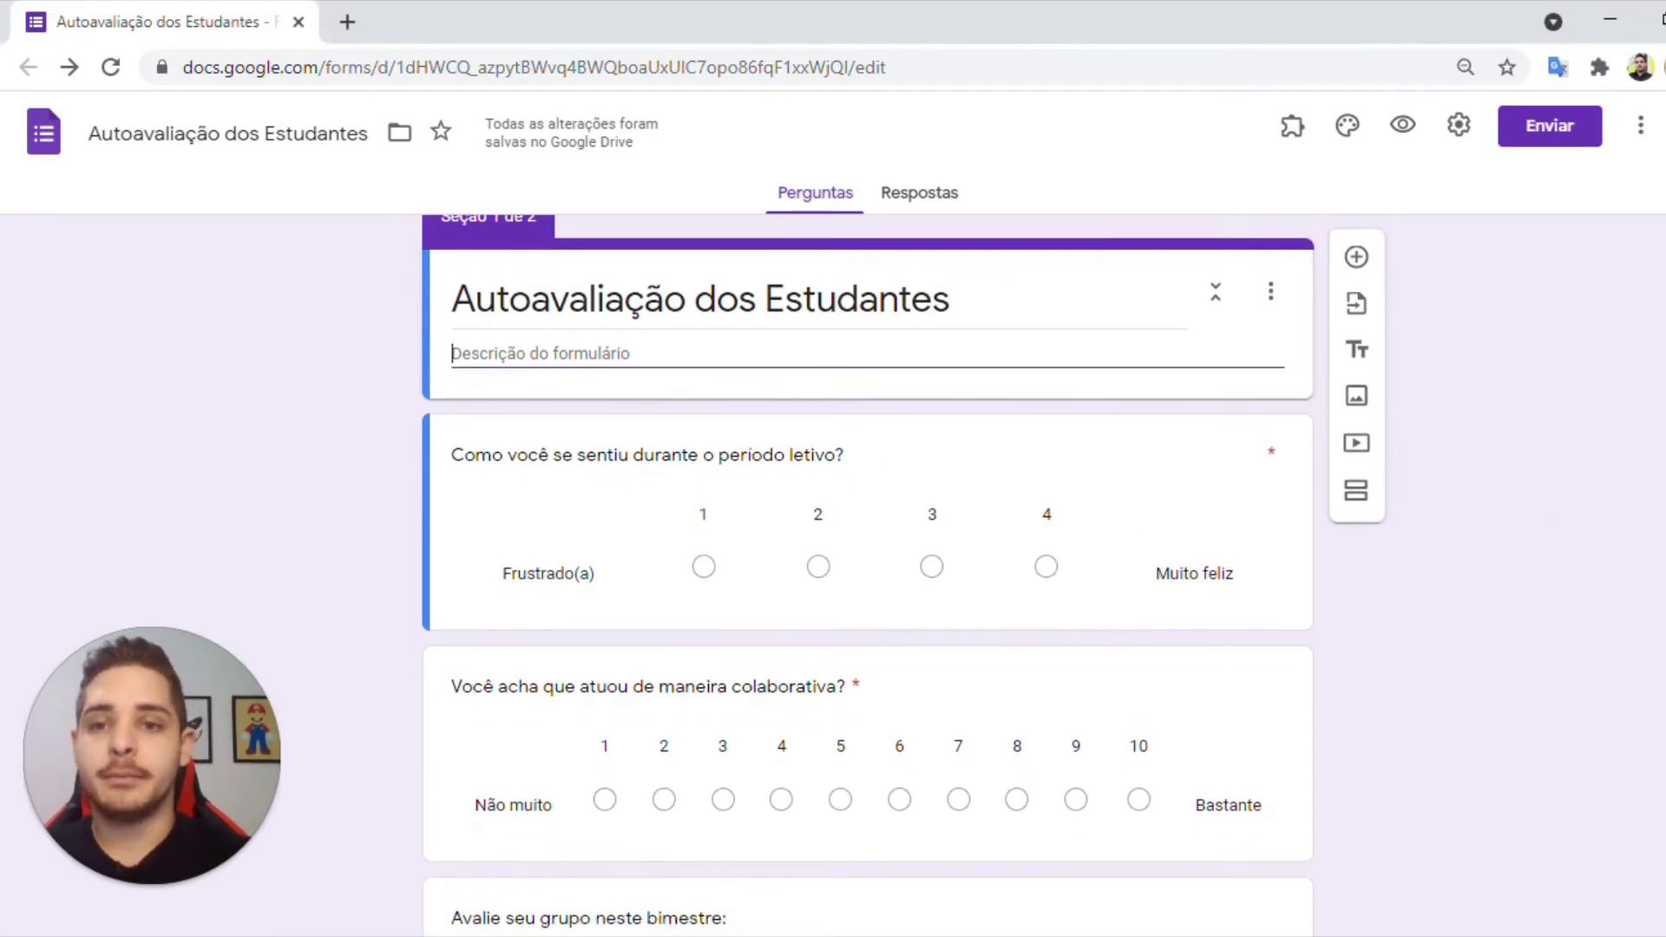
scroll(868, 573, "down", 2)
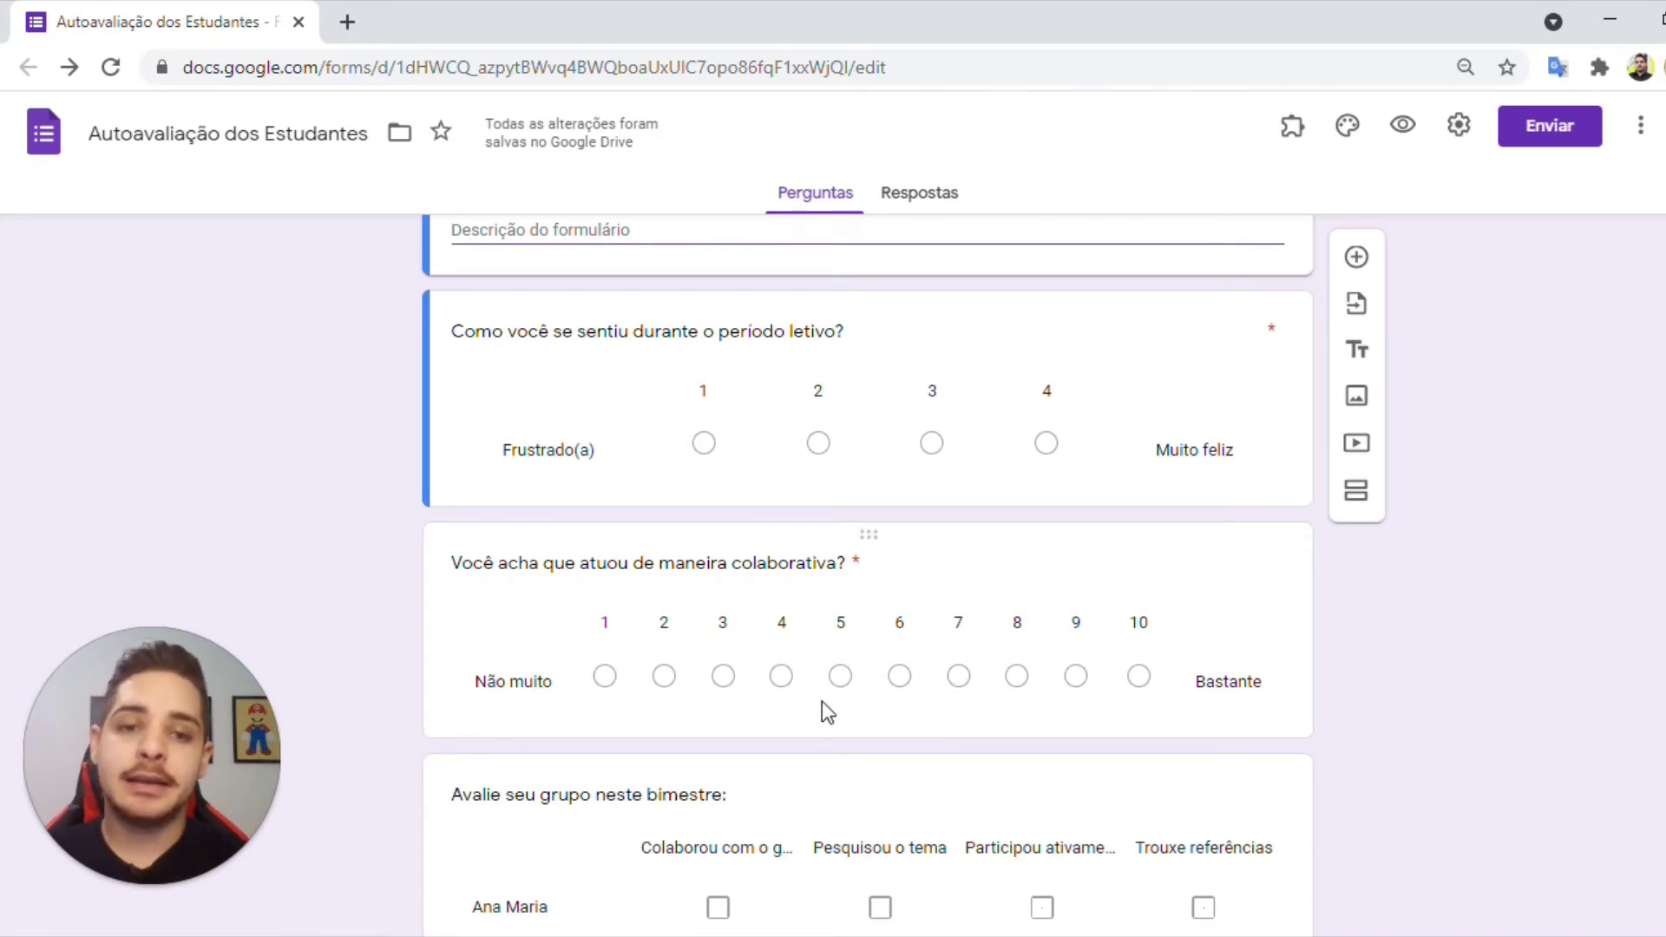
scroll(821, 702, "down", 2)
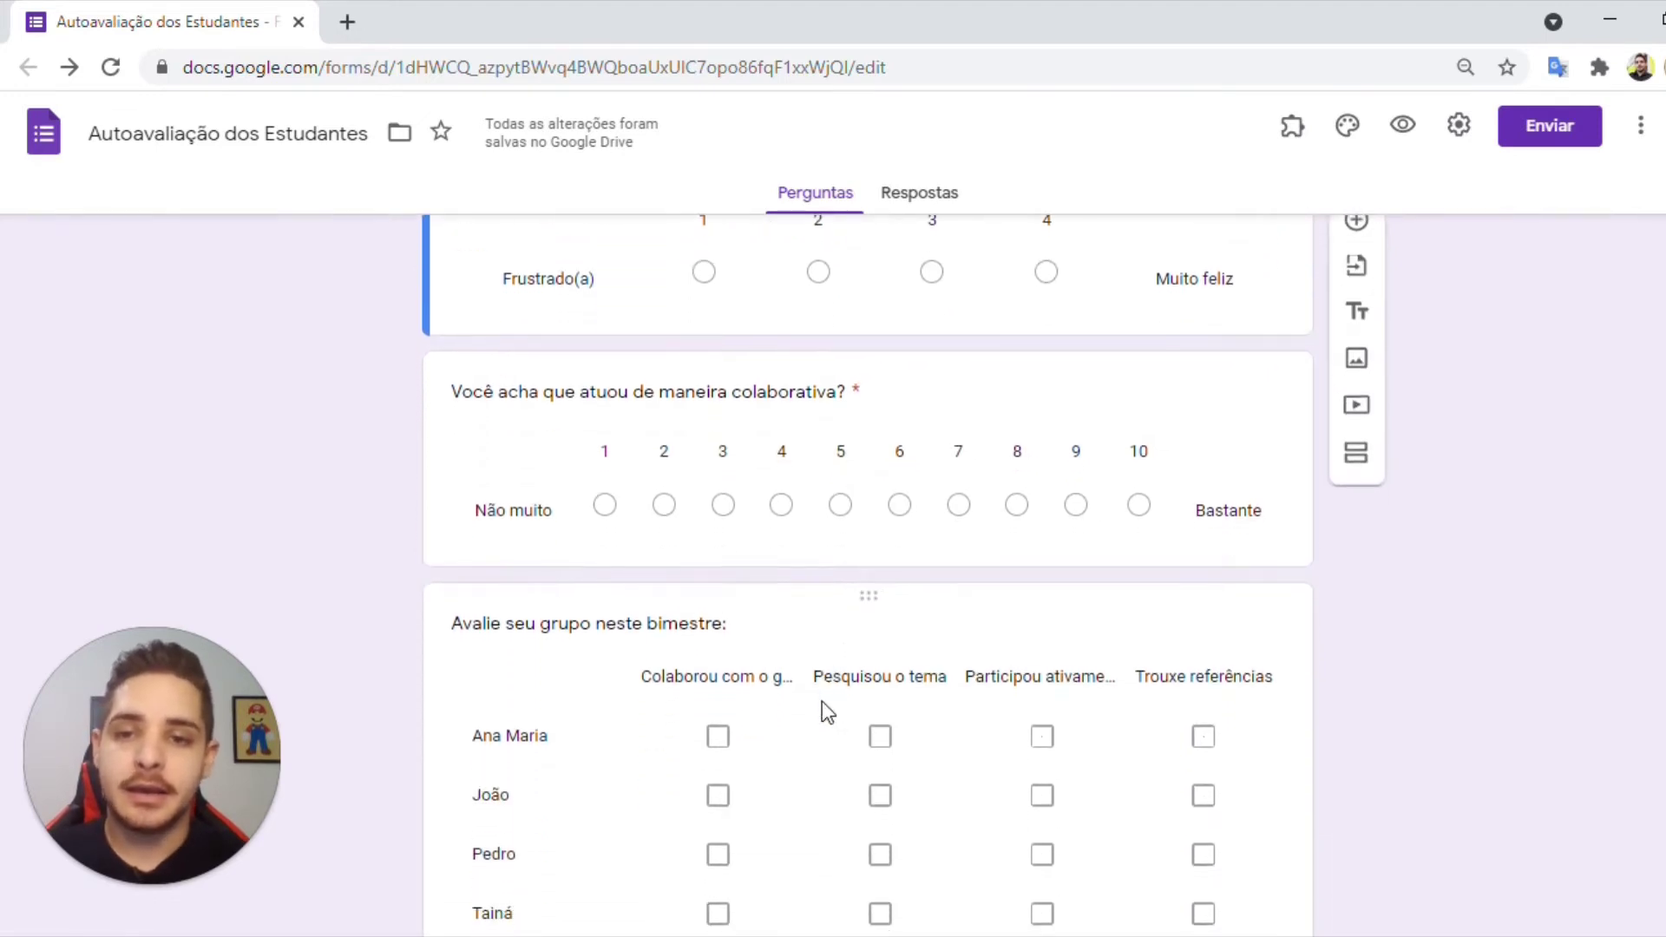
scroll(821, 702, "down", 1)
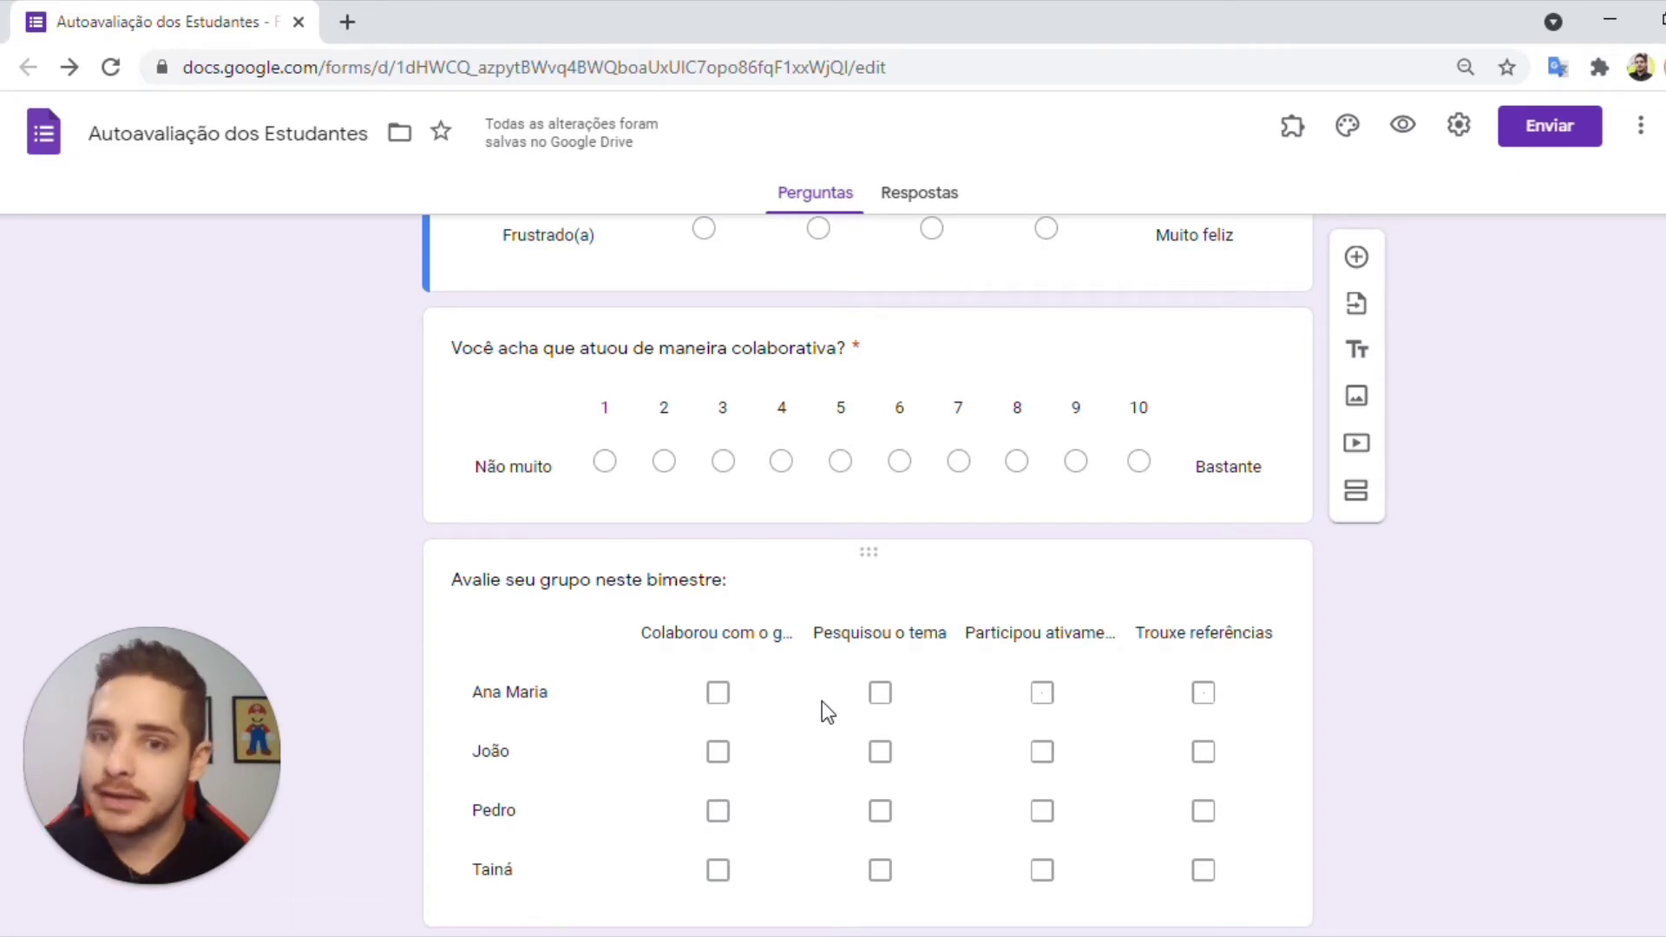
scroll(821, 702, "down", 2)
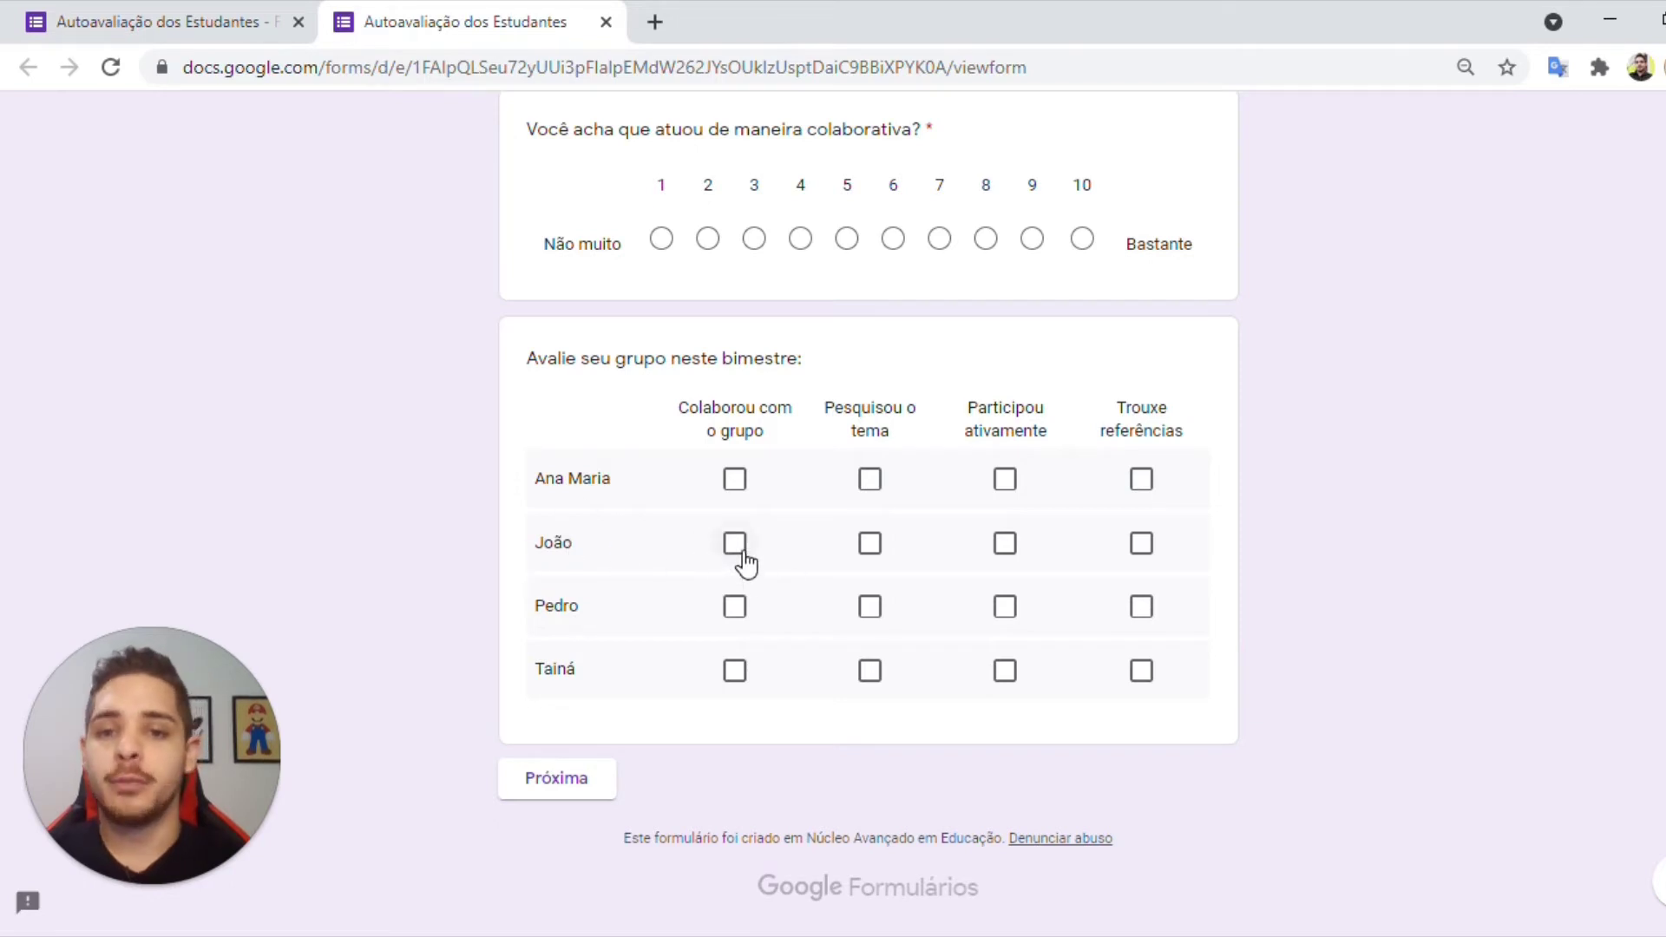
- In the group evaluation grid, mark the first student for Colaborou com o grupo, Pesquisou o tema and Participou ativamente
left_click(735, 491)
left_click(871, 485)
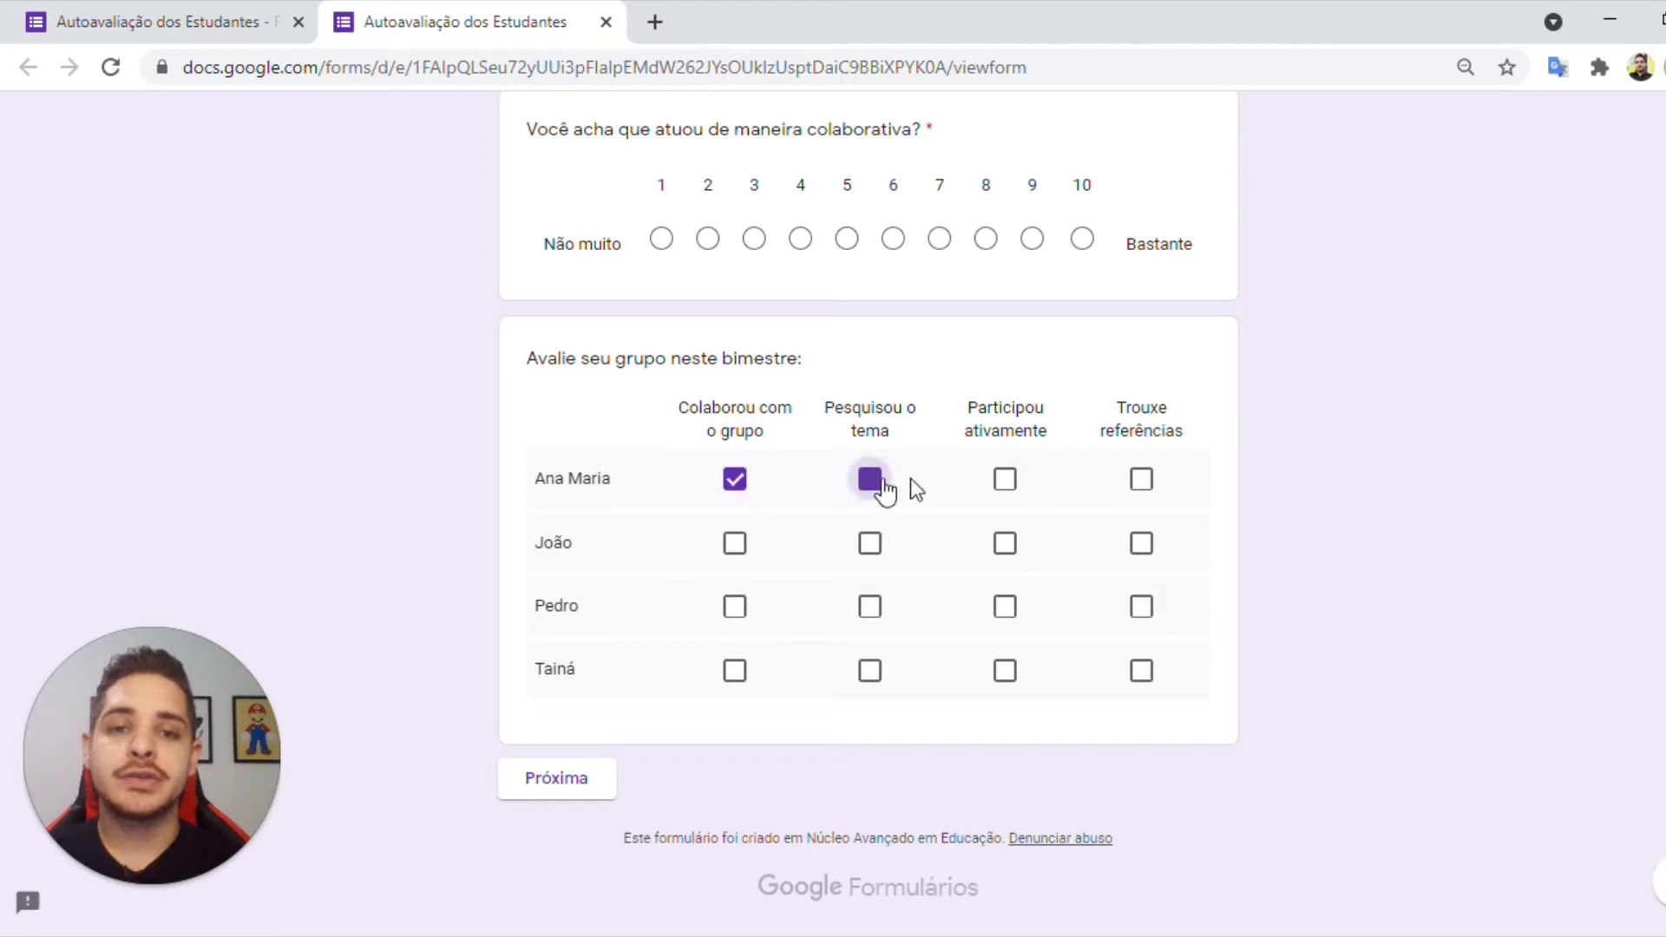
left_click(1009, 491)
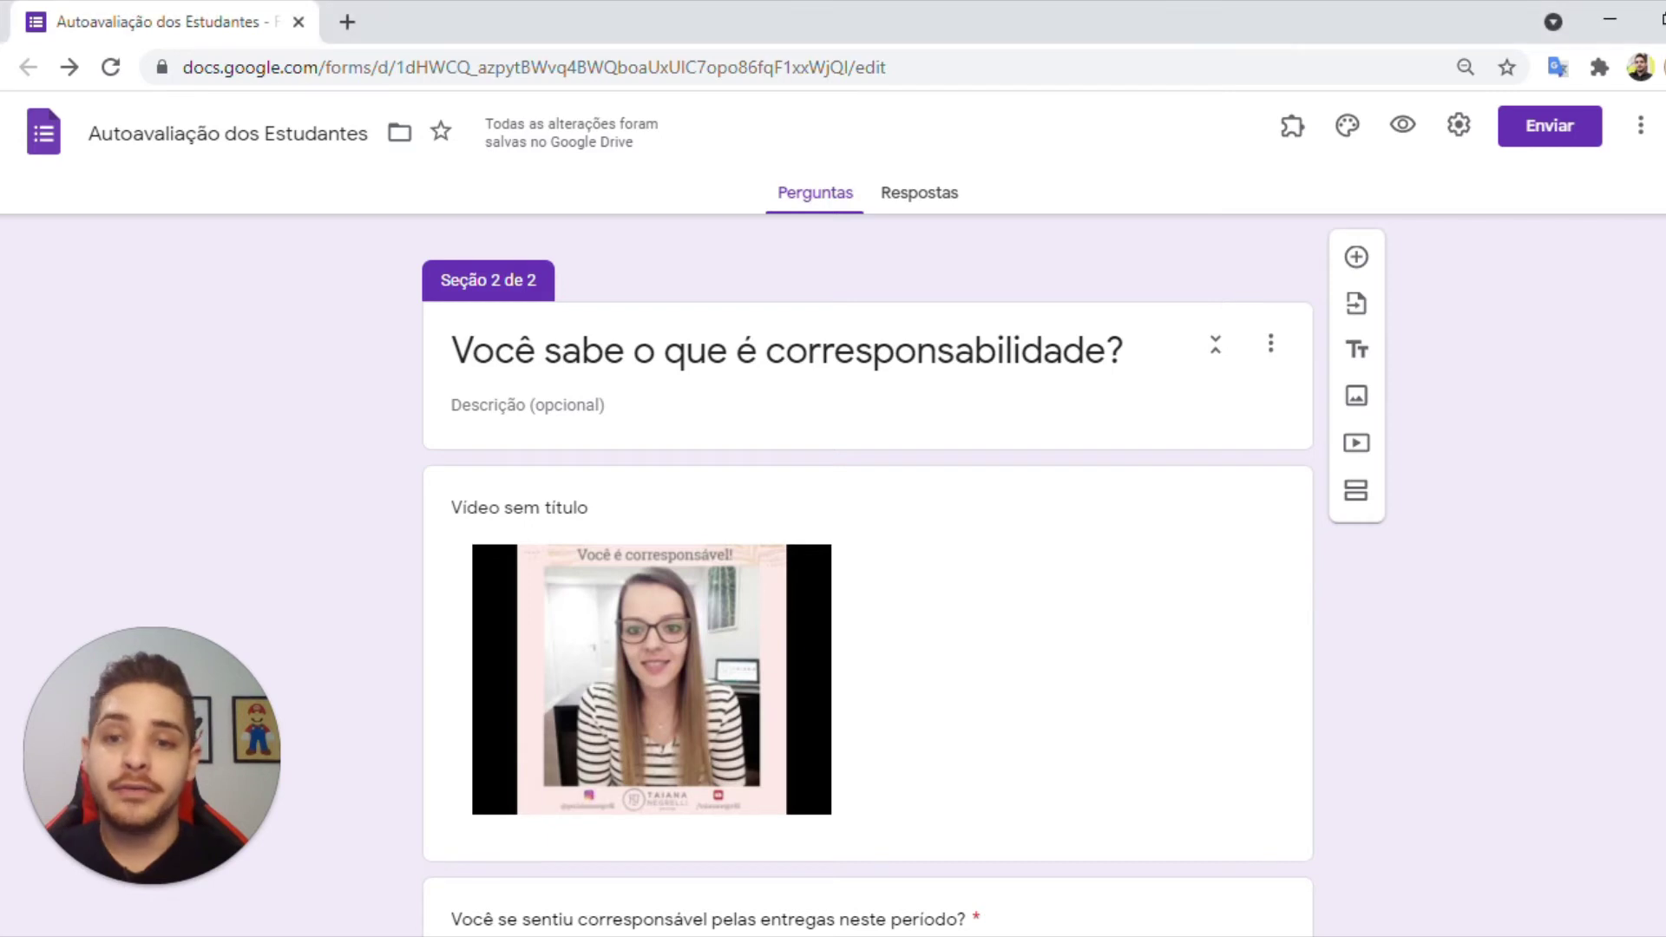
- Examine the form's second section on corresponsabilidade, including its video and the rating question below it
scroll(606, 575, "down", 2)
scroll(605, 574, "up", 1)
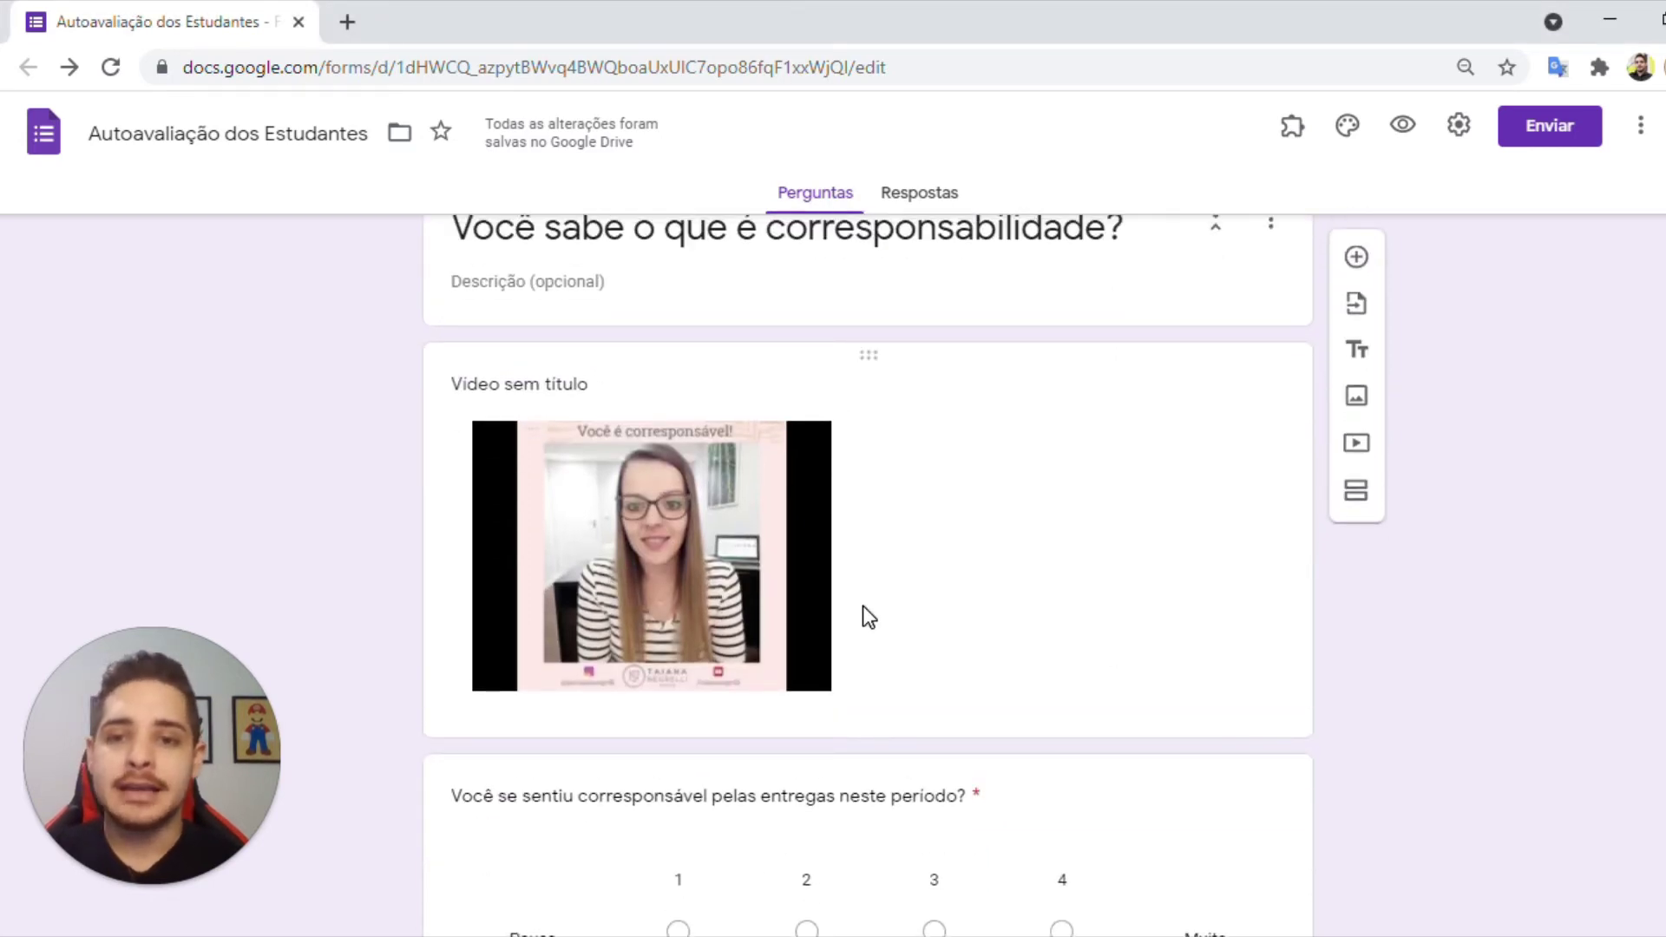
scroll(1491, 692, "down", 1)
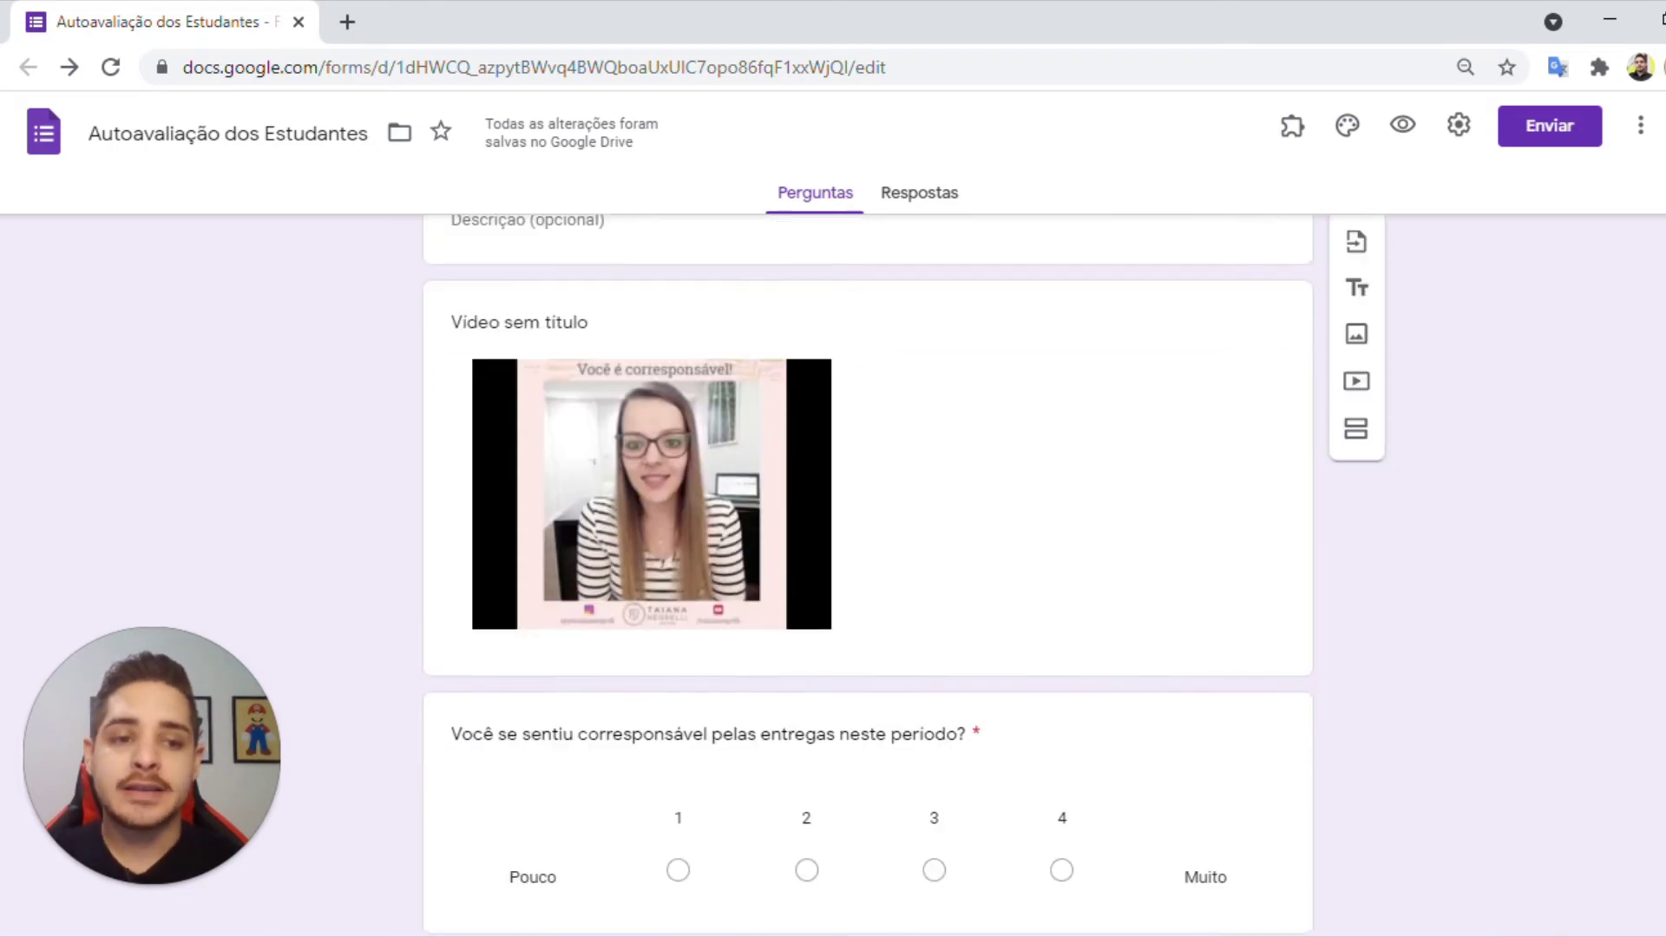
scroll(1316, 766, "down", 1)
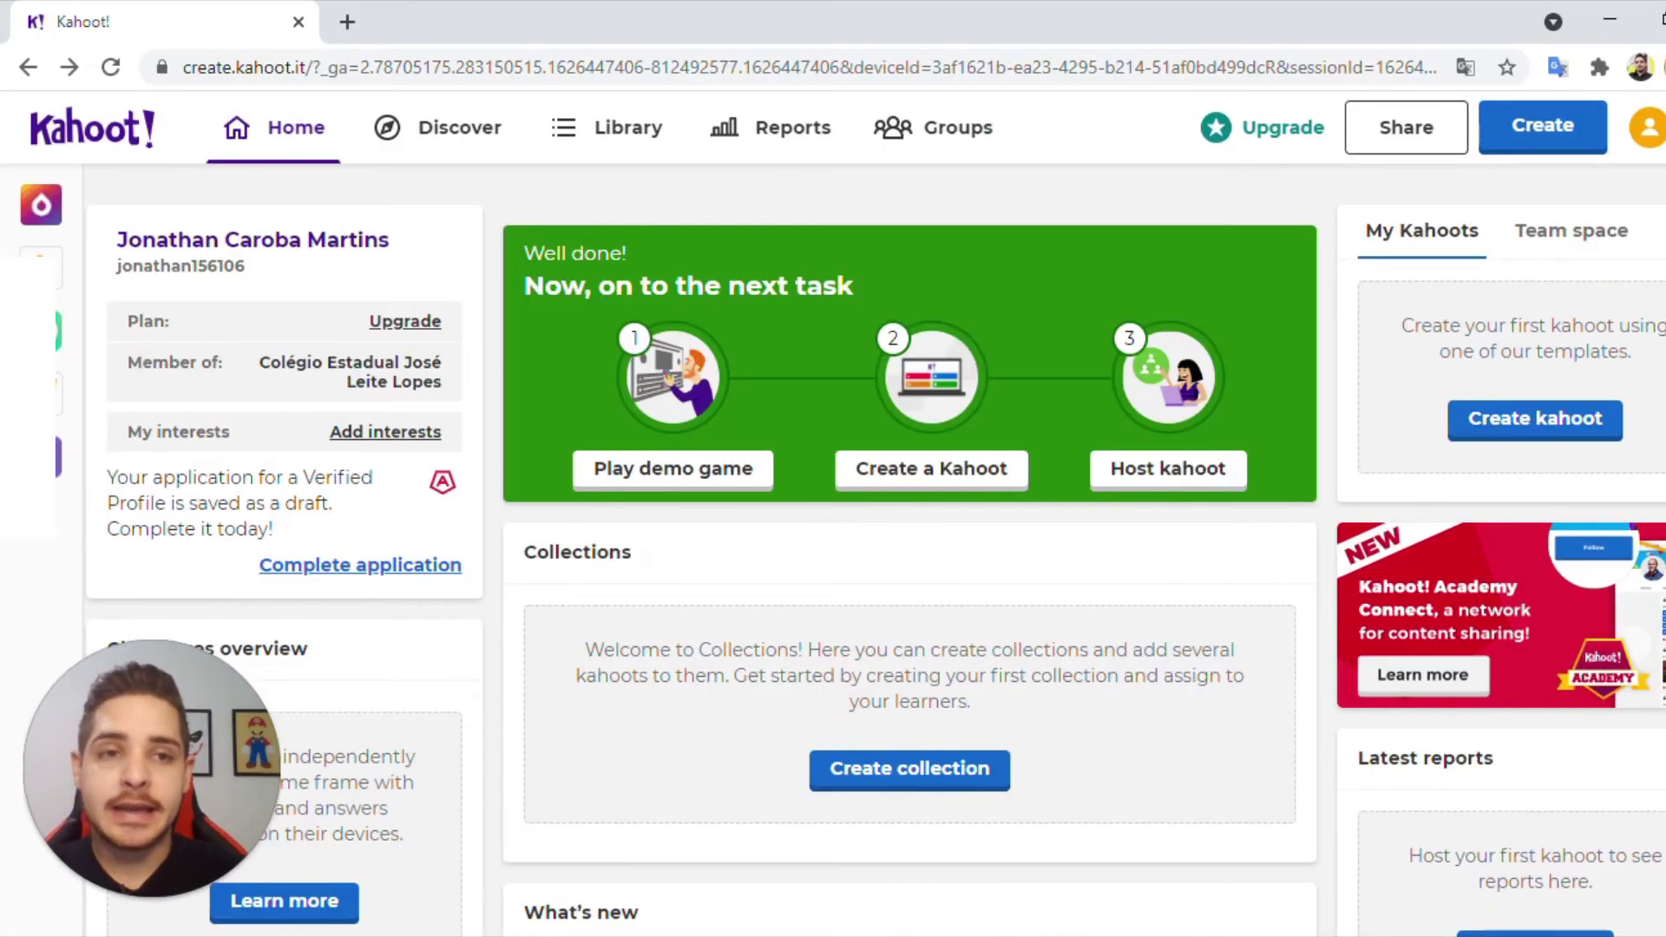
- Create a new blank kahoot
left_click(1543, 143)
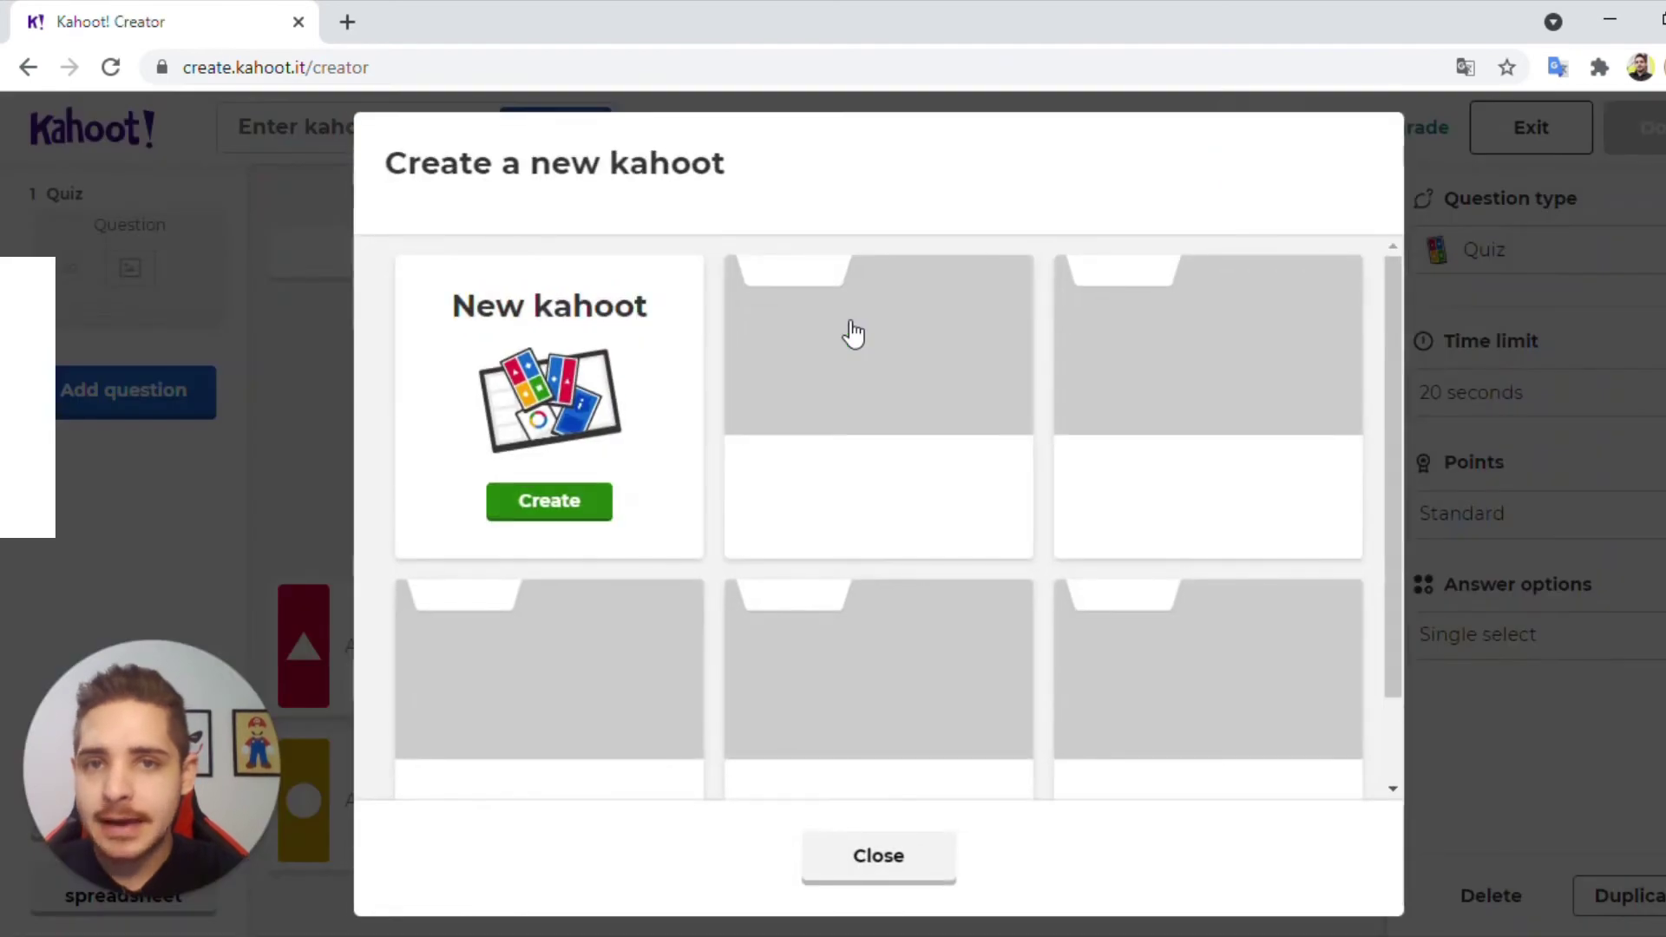
left_click(577, 497)
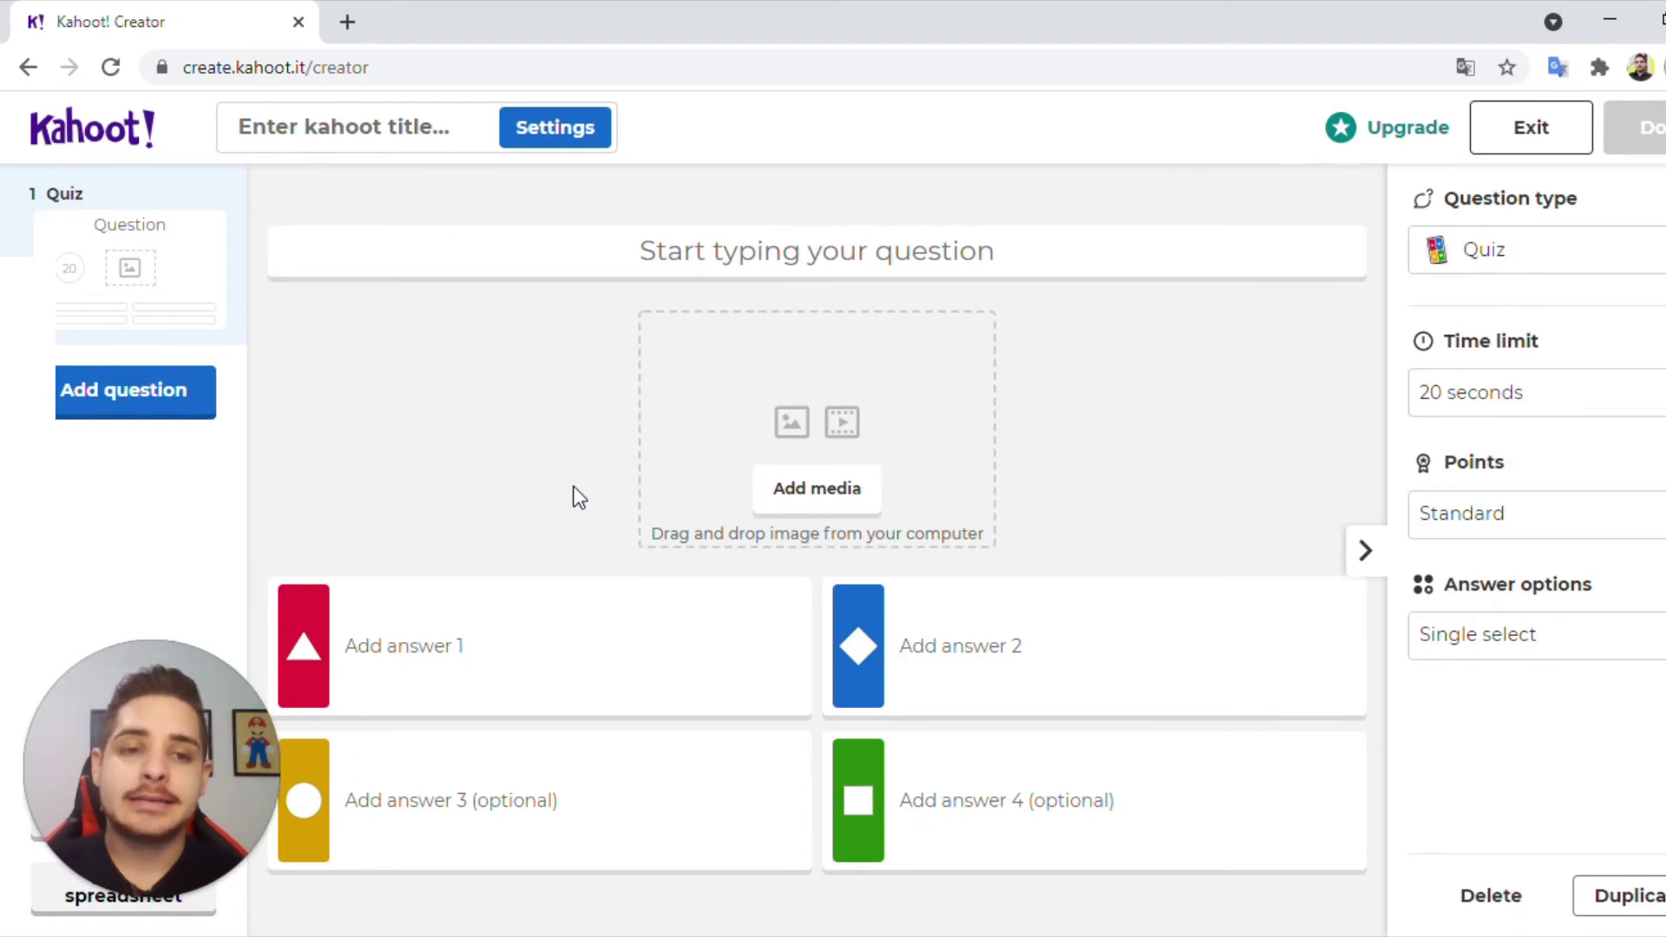
- Examine the question type, time limit and points options available for the first quiz question
left_click(1532, 271)
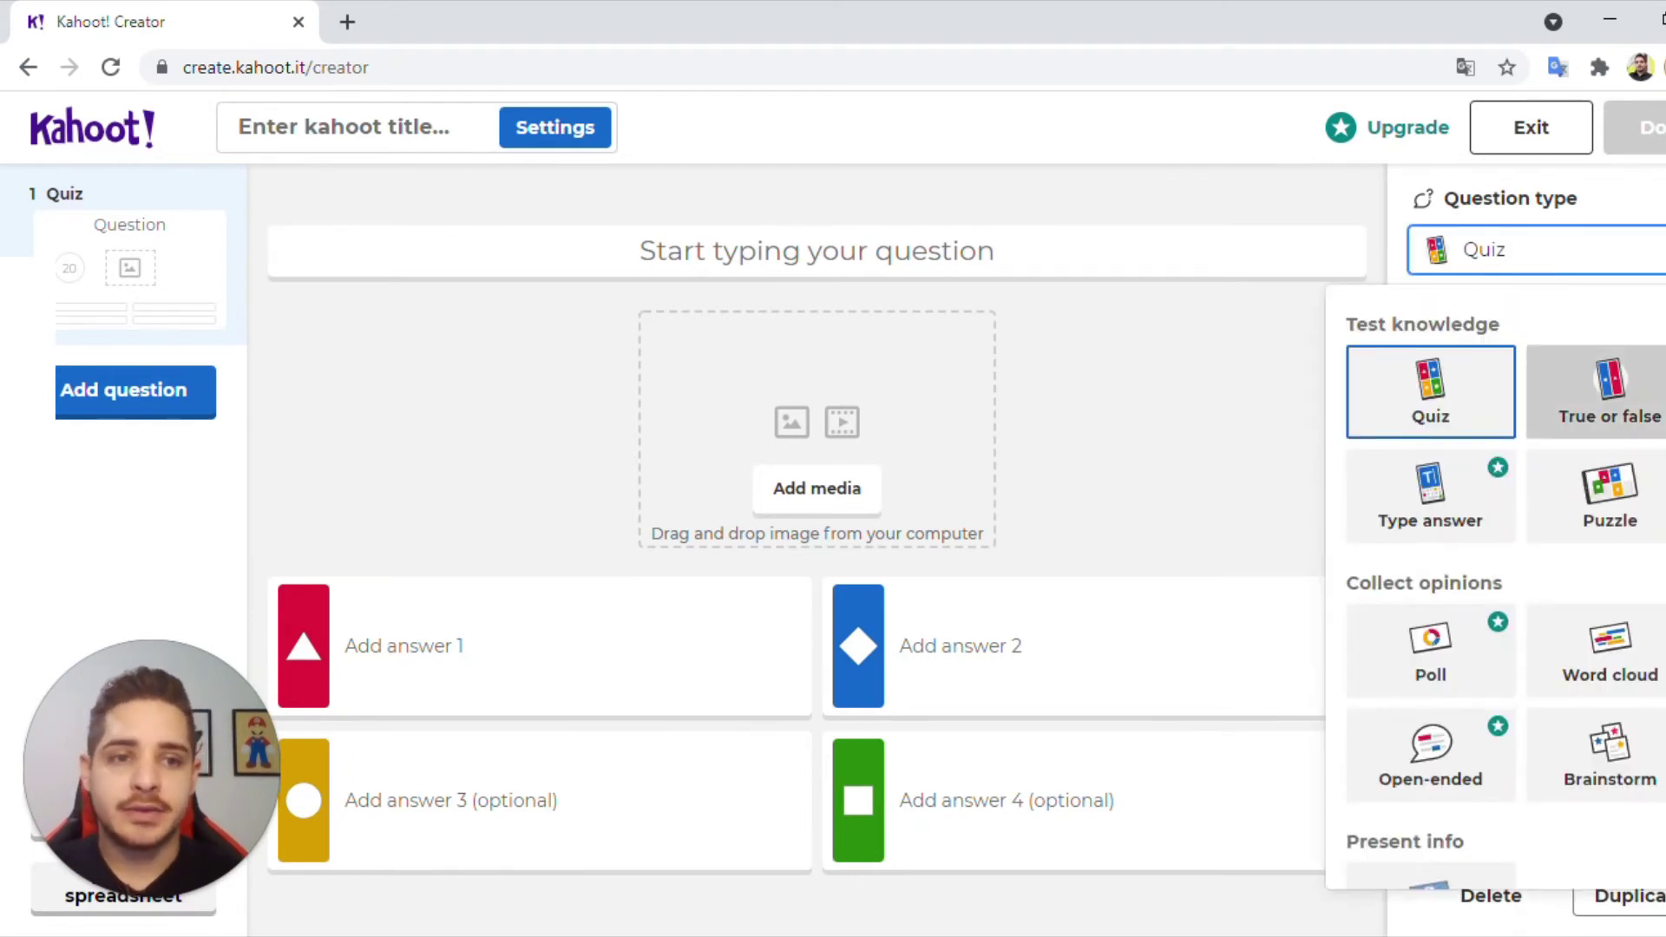
scroll(1506, 587, "down", 1)
scroll(1506, 587, "up", 1)
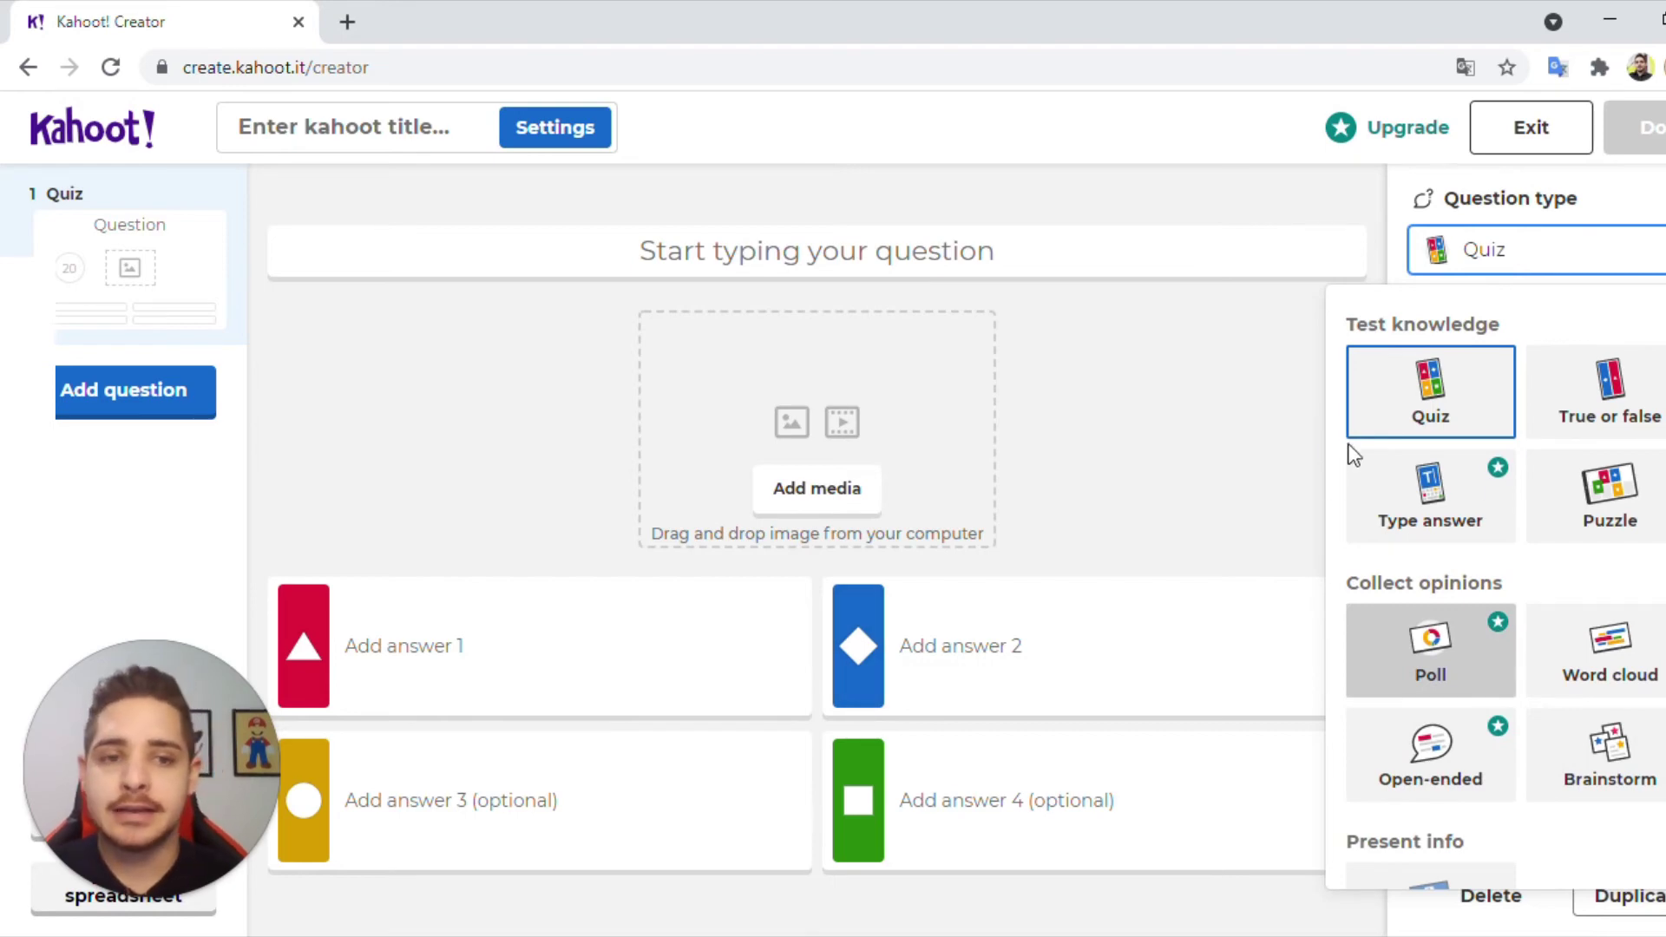
left_click(1364, 191)
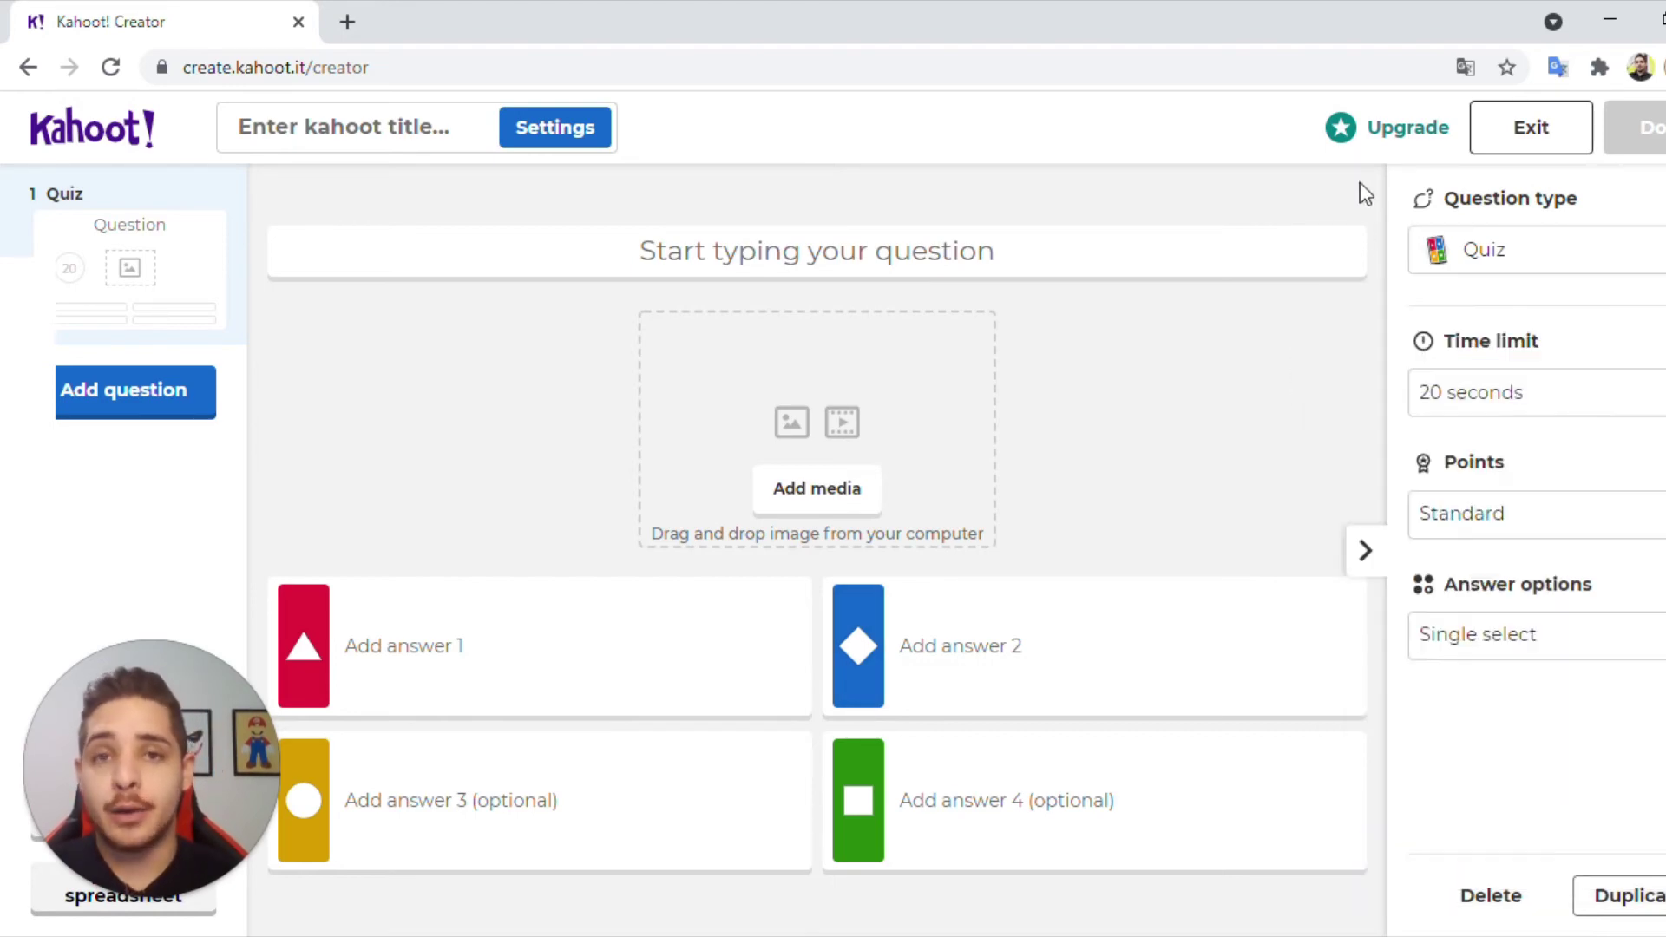
left_click(1561, 406)
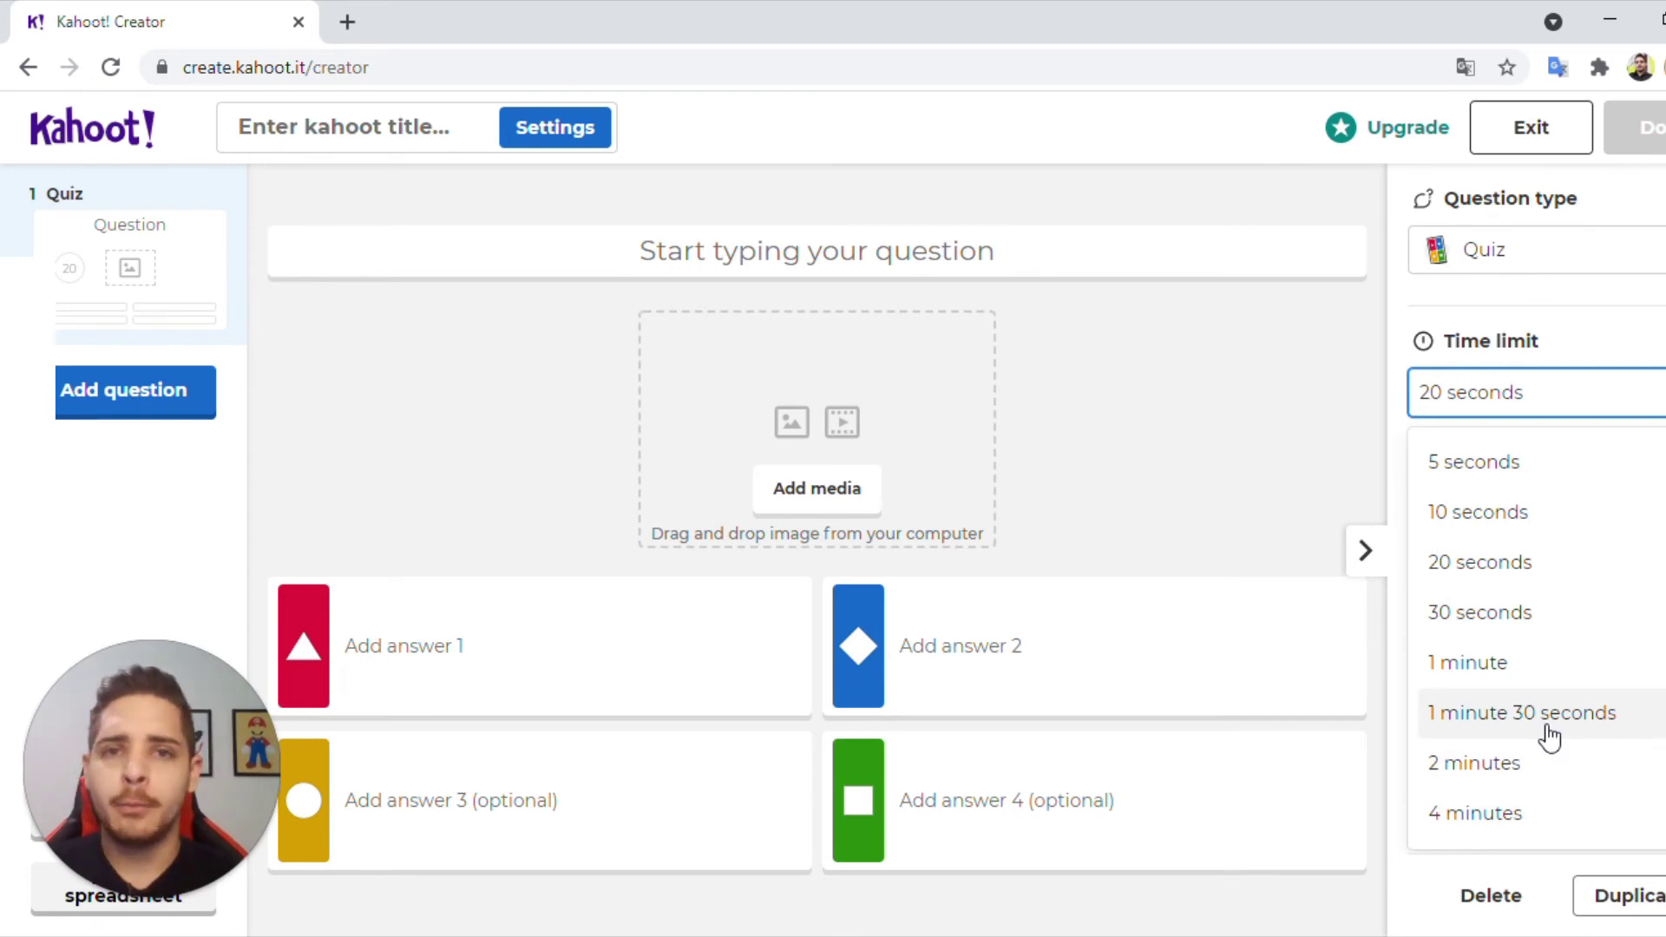
left_click(1351, 394)
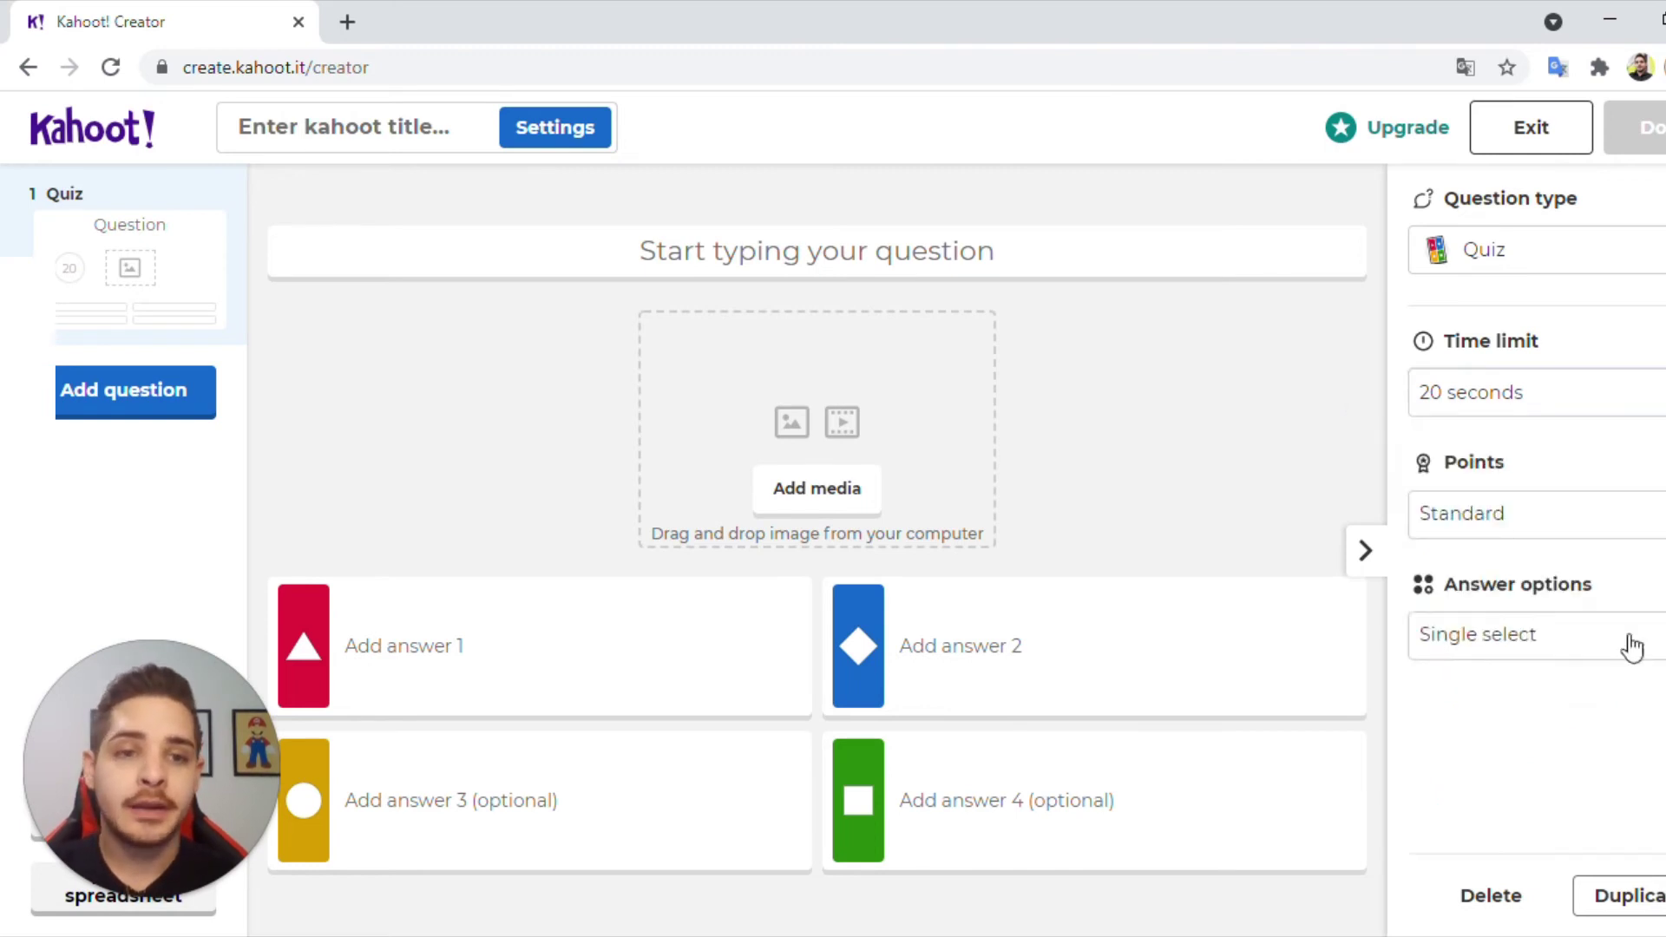
left_click(1558, 536)
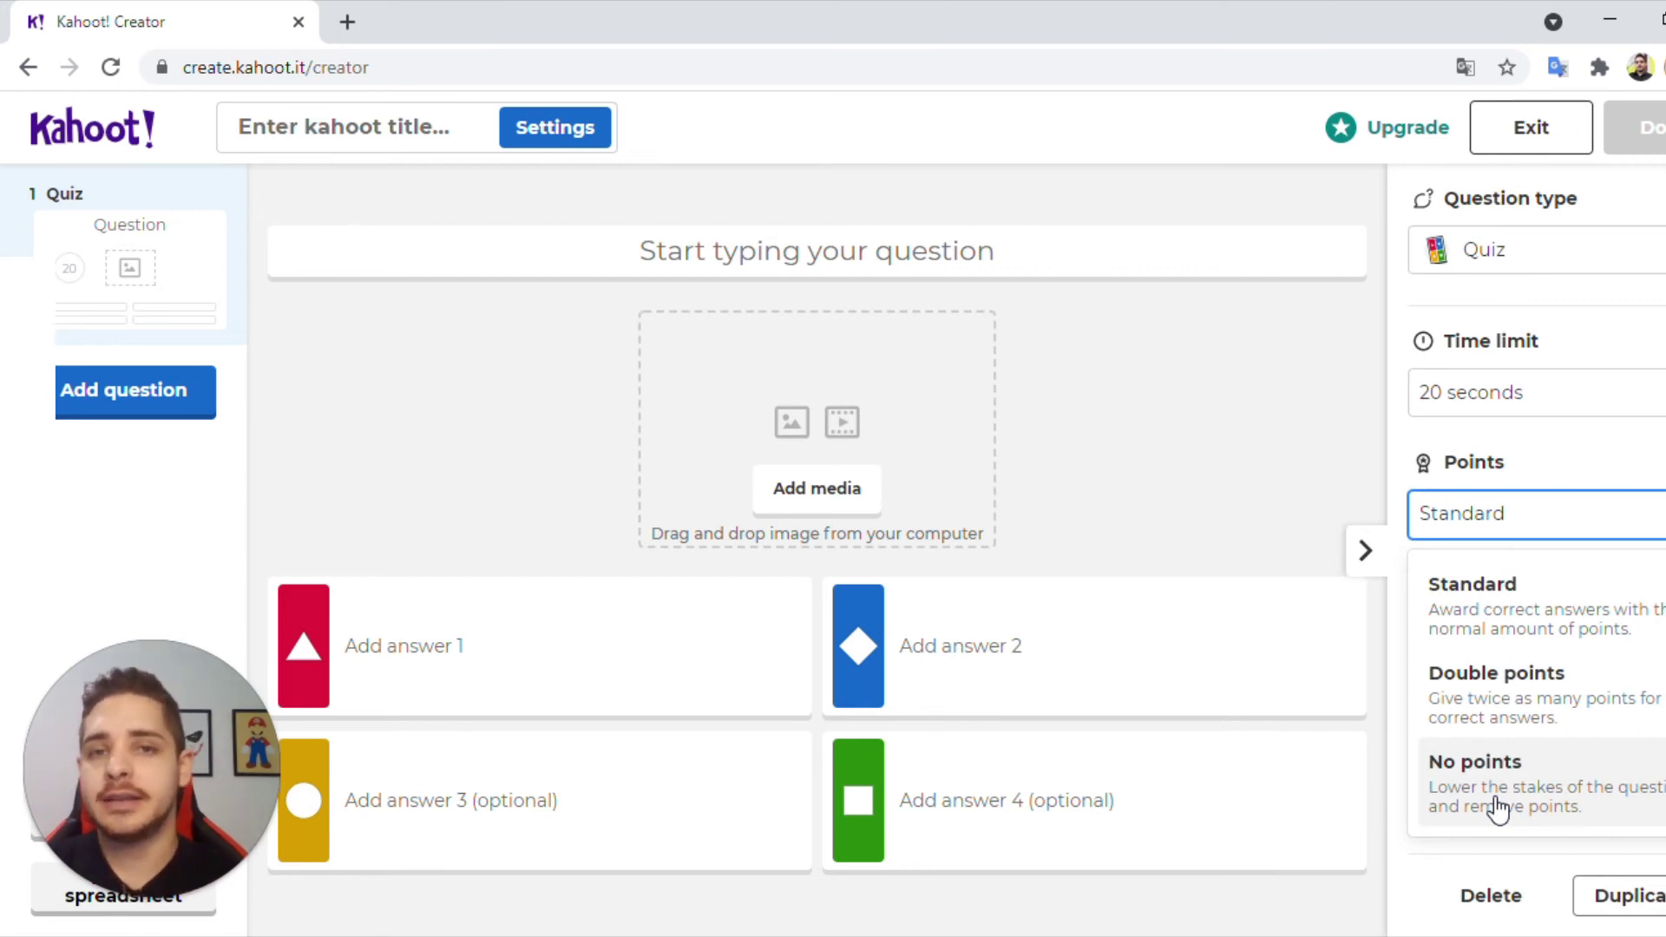
left_click(1330, 453)
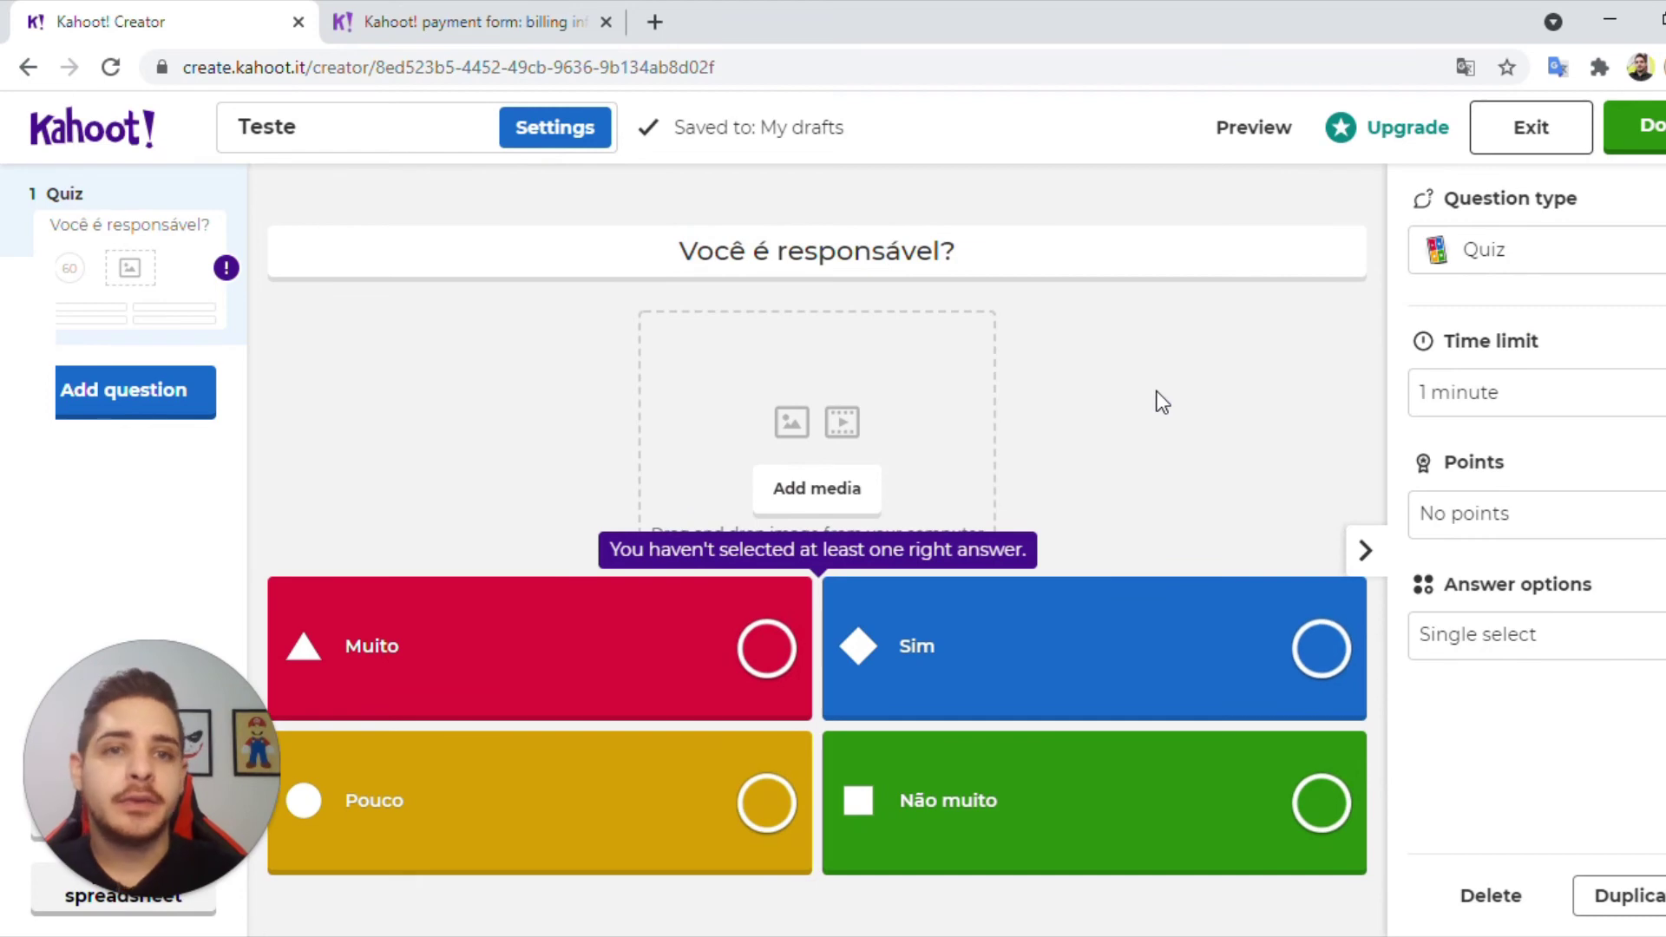
- Try to finish the kahoot titled Teste
left_click(1655, 149)
left_click(993, 823)
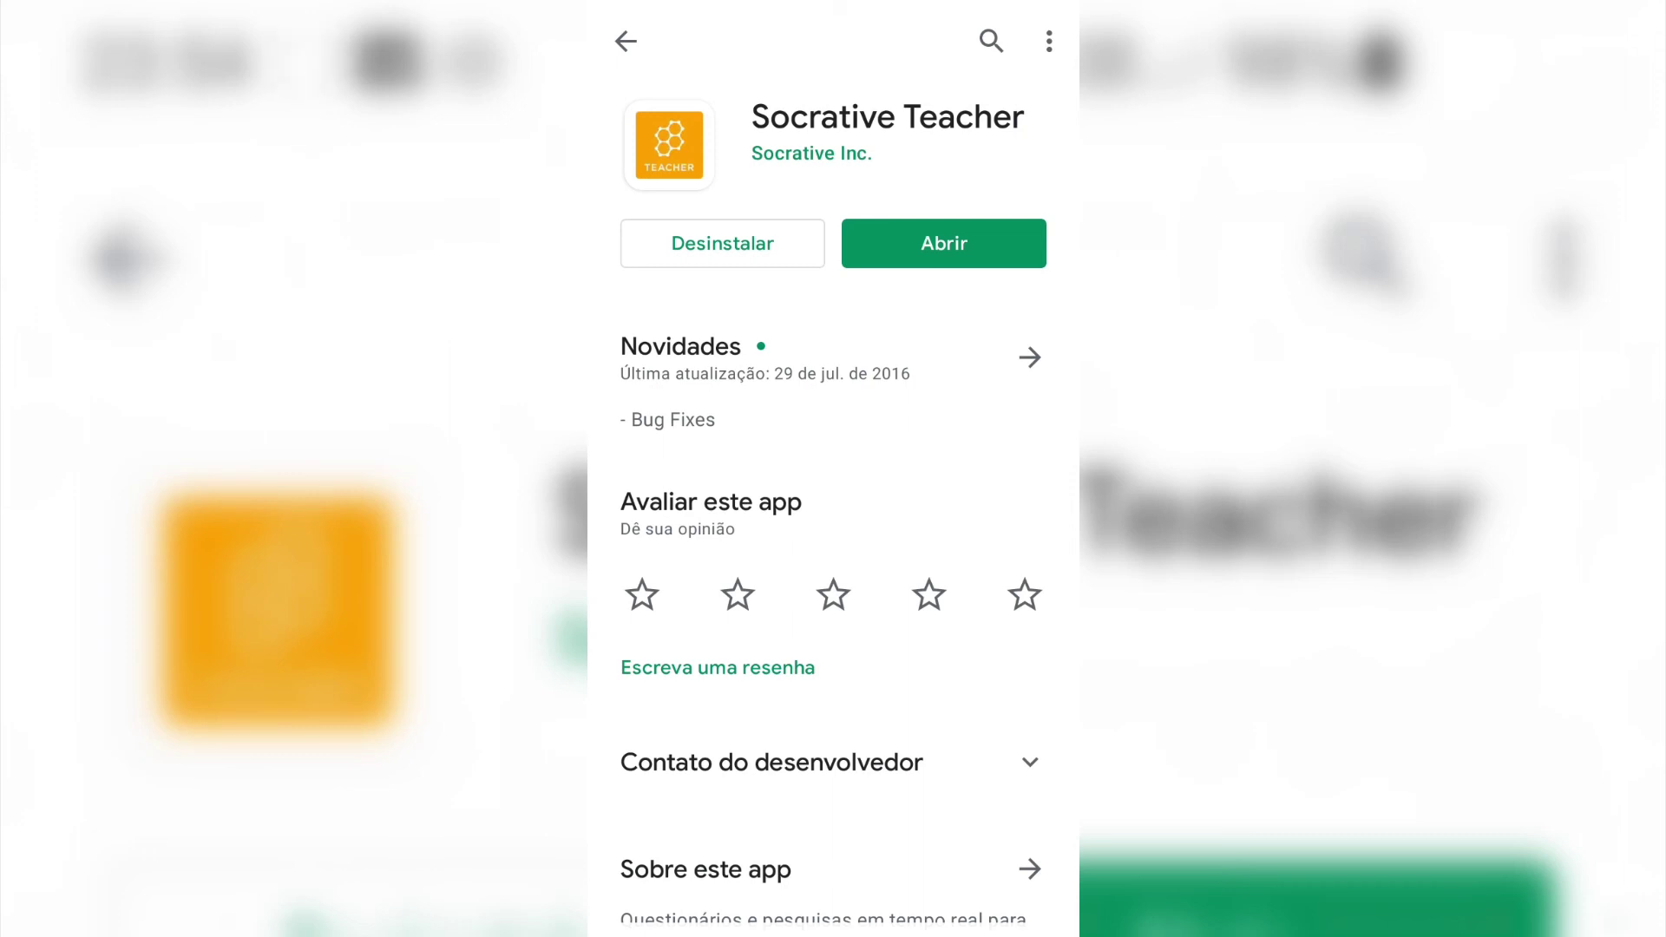
- Leave the app store page and open the Socrative Teacher app from the phone's app list
key("Home")
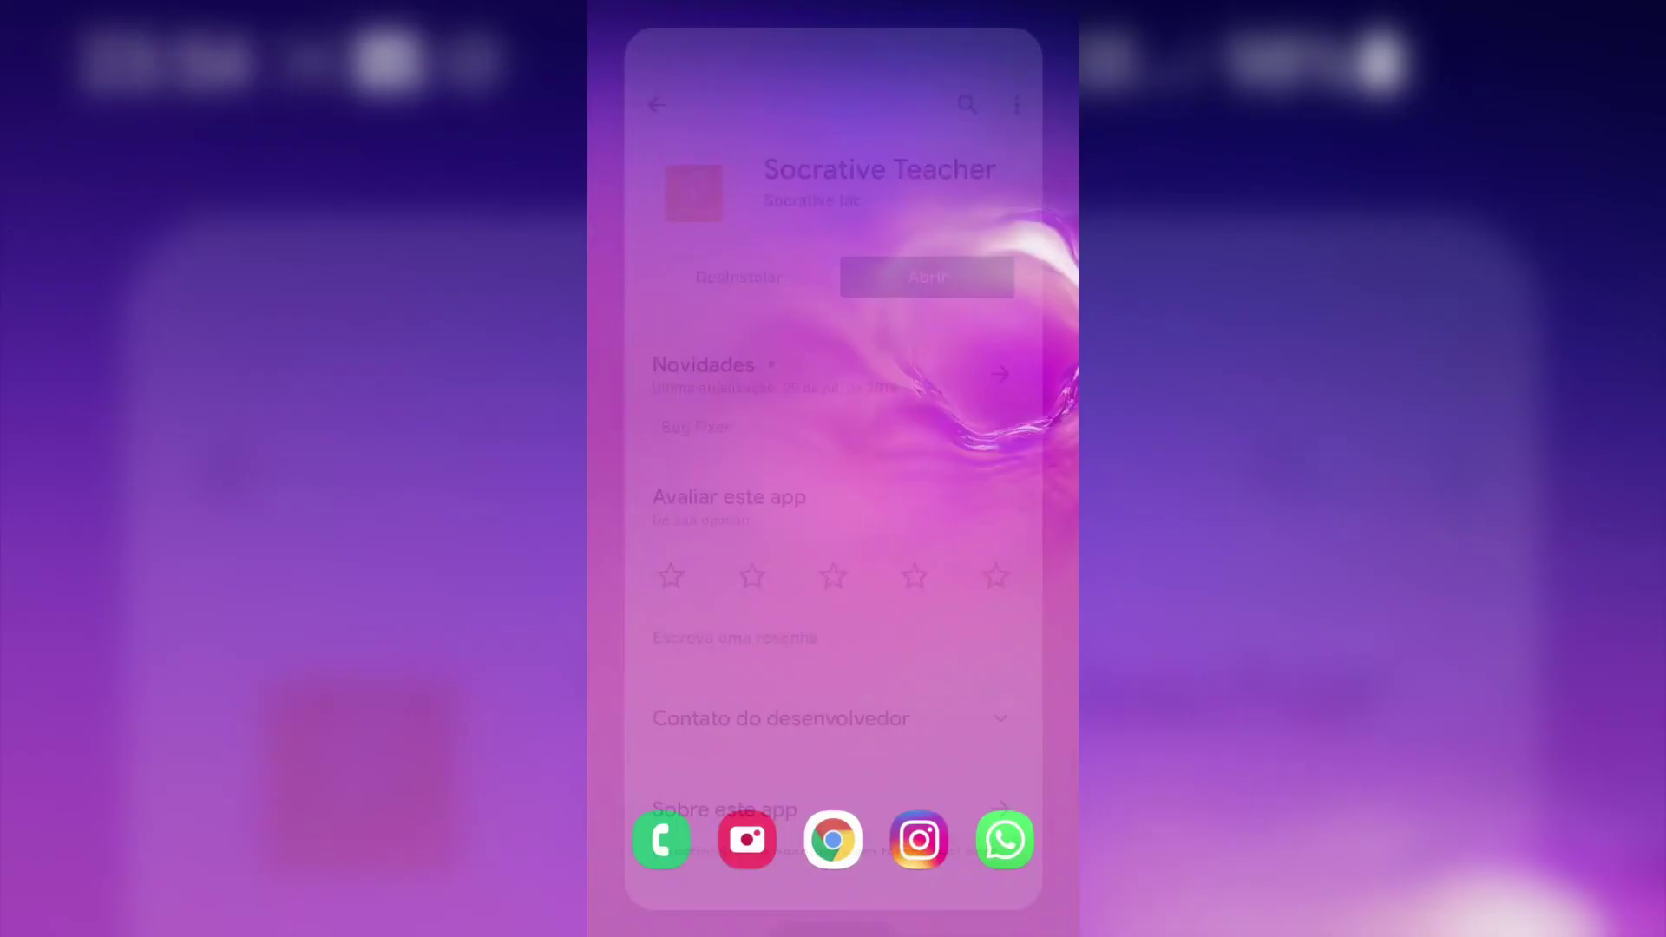
scroll(833, 469, "down", 3)
left_click(892, 148)
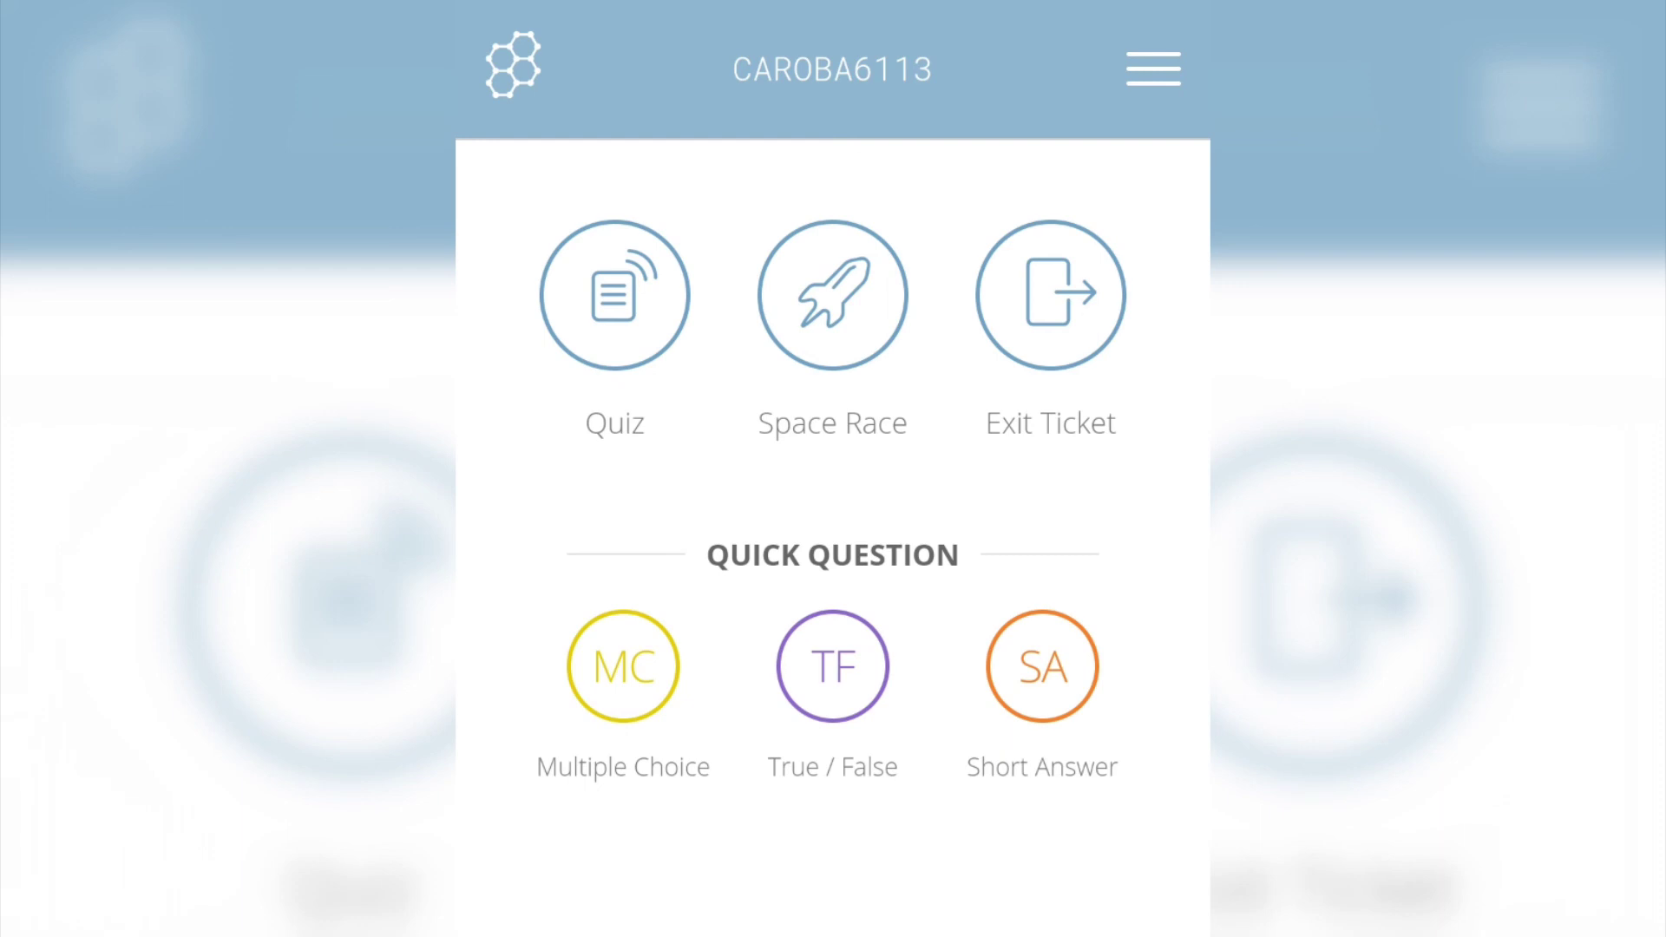
- Open the Quiz launch setup, look through its list of quizzes, and close it
left_click(614, 296)
scroll(833, 469, "down", 1)
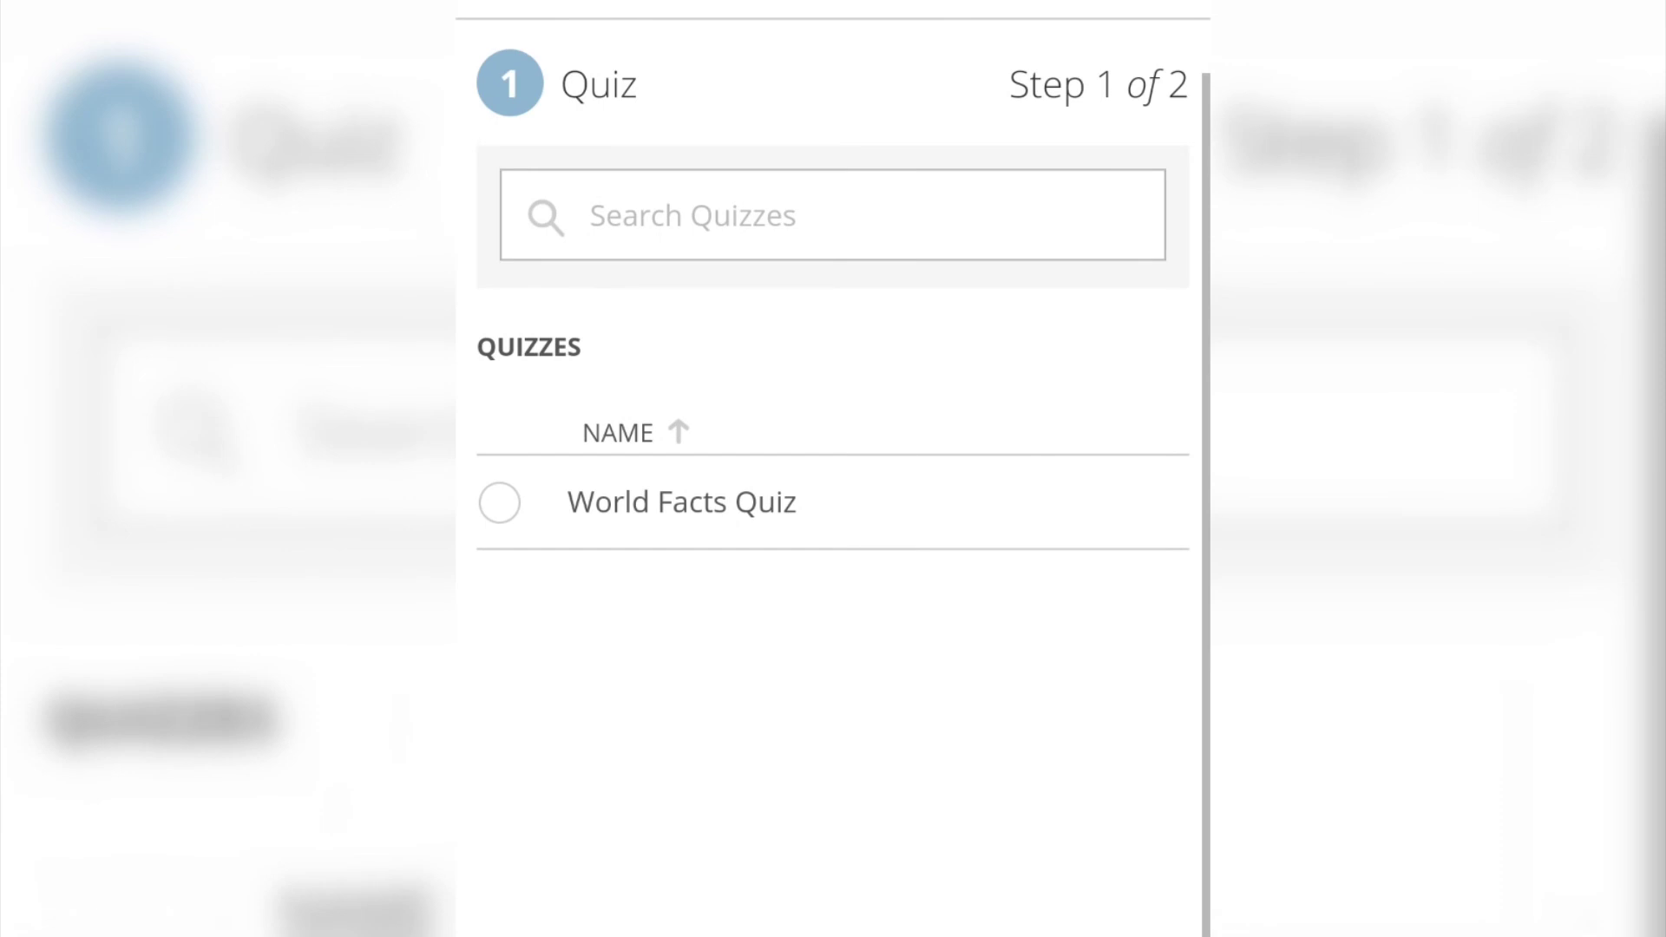
scroll(833, 468, "up", 1)
scroll(833, 469, "down", 1)
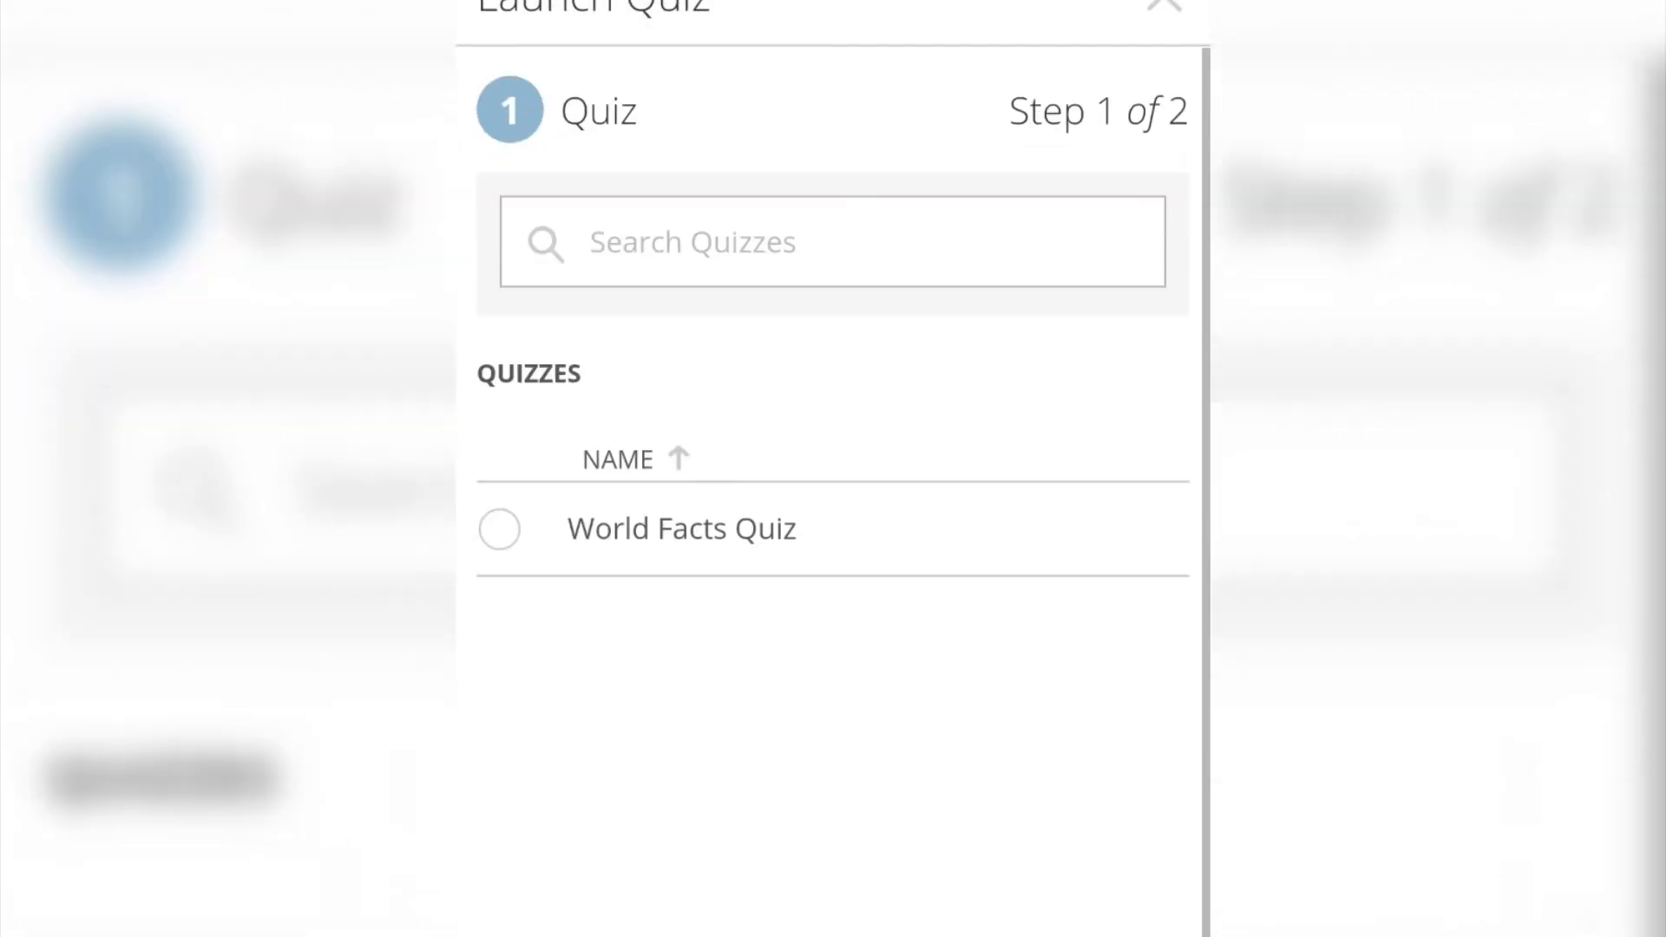
scroll(833, 469, "up", 1)
left_click(1164, 48)
- Open the Space Race launch setup and look through the quizzes offered for it
left_click(833, 295)
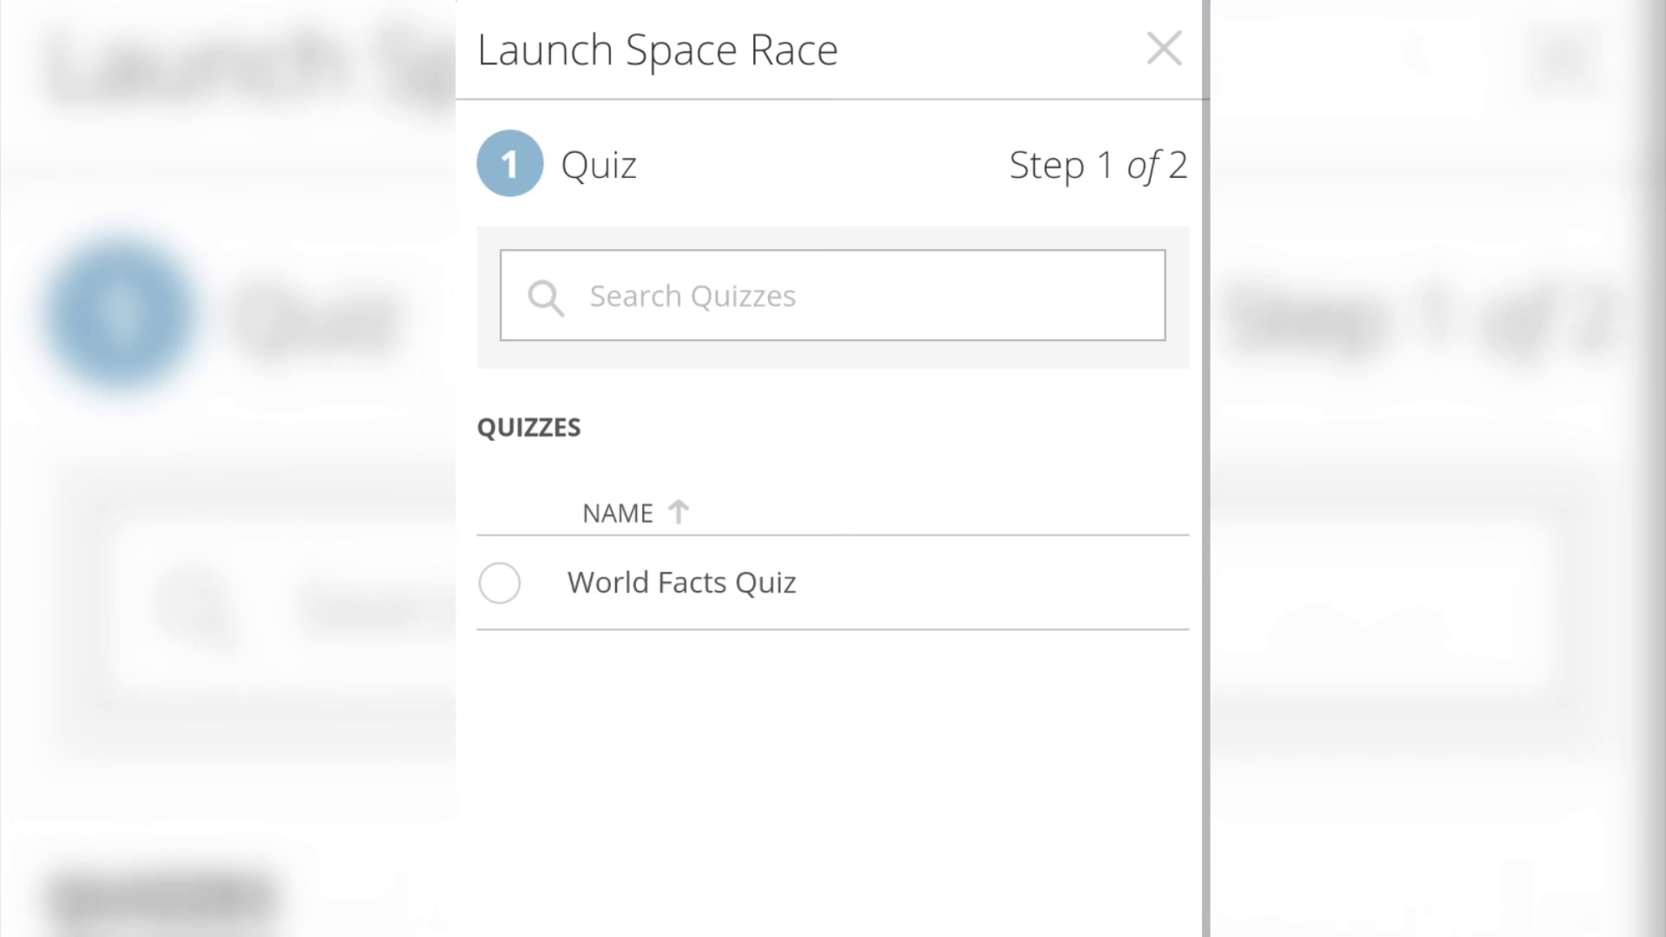
scroll(834, 469, "down", 1)
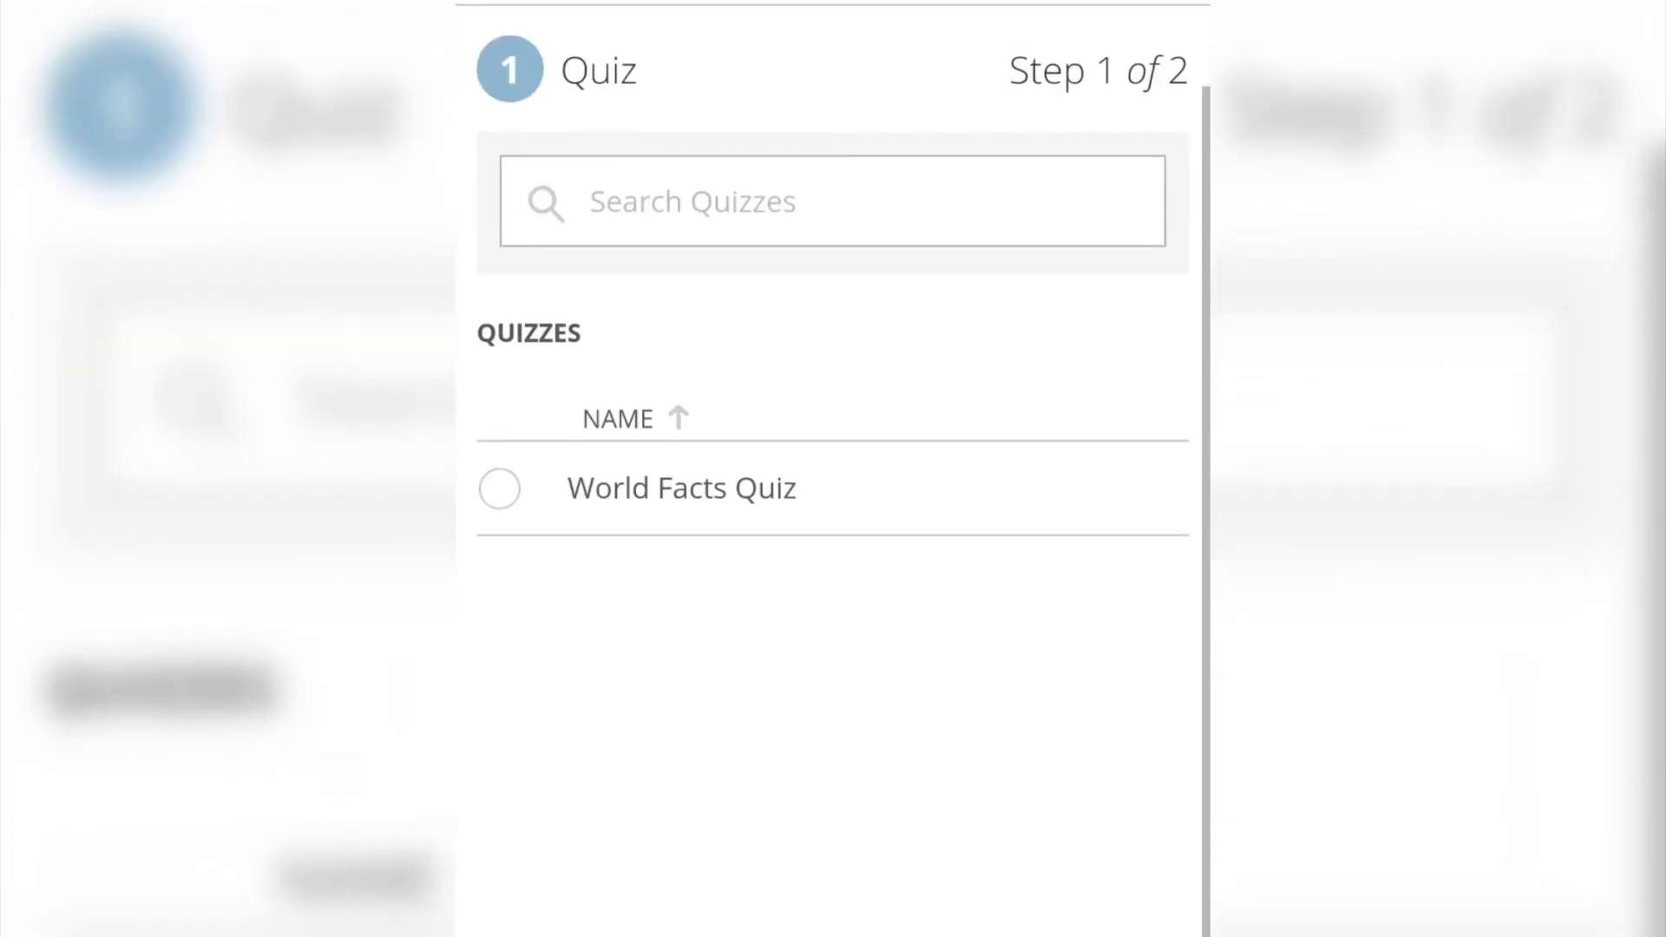
scroll(833, 469, "up", 1)
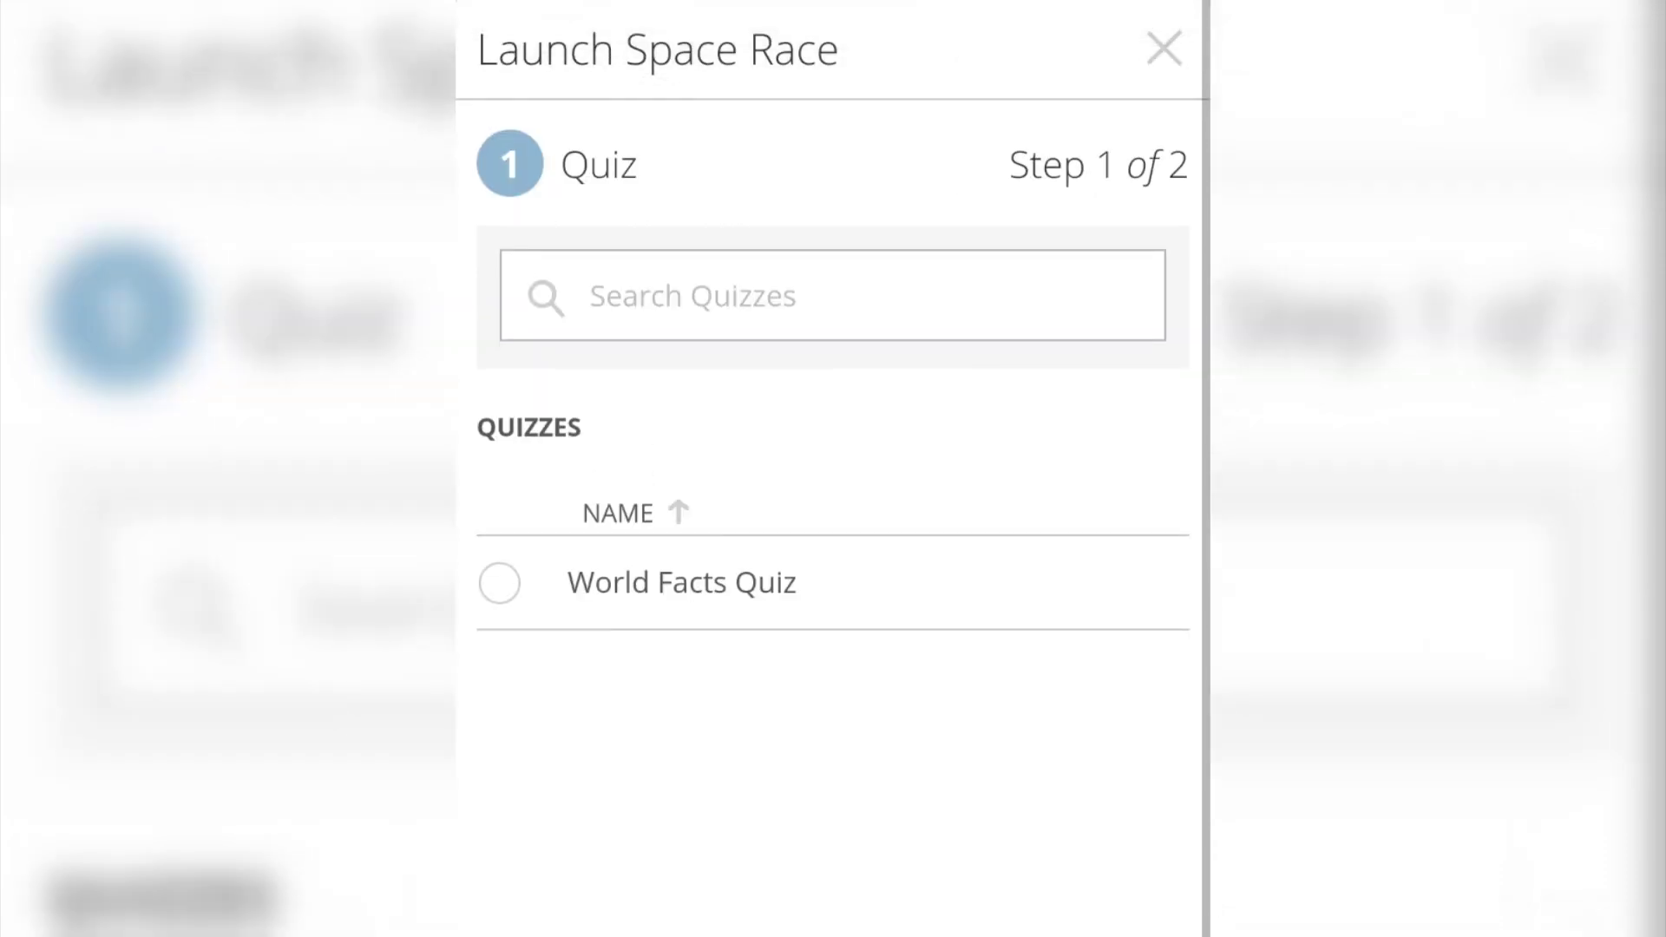